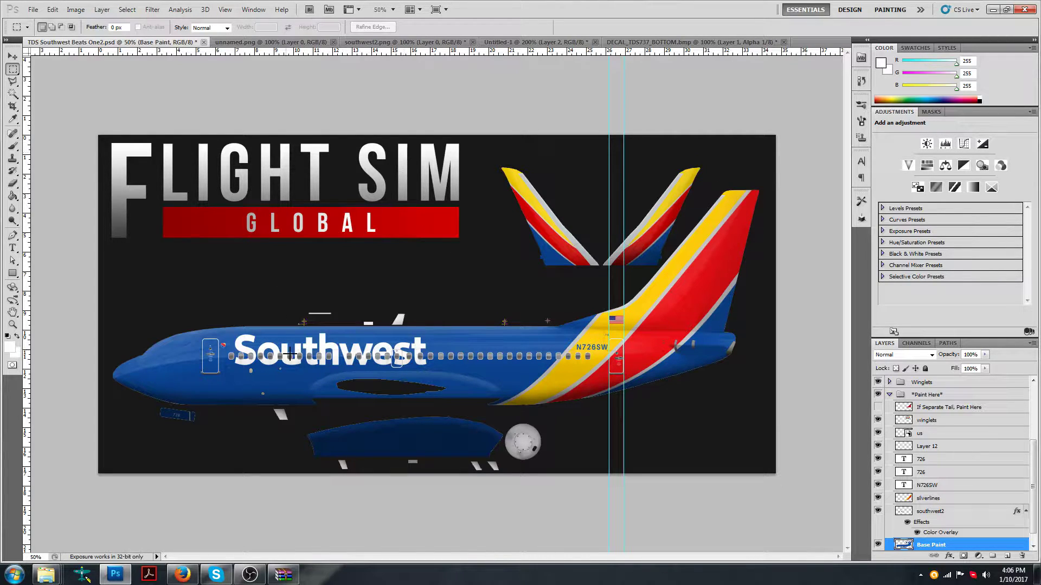
Zoom the livery to 100% and scroll to the tail and N726SW registration.
click(392, 9)
click(393, 48)
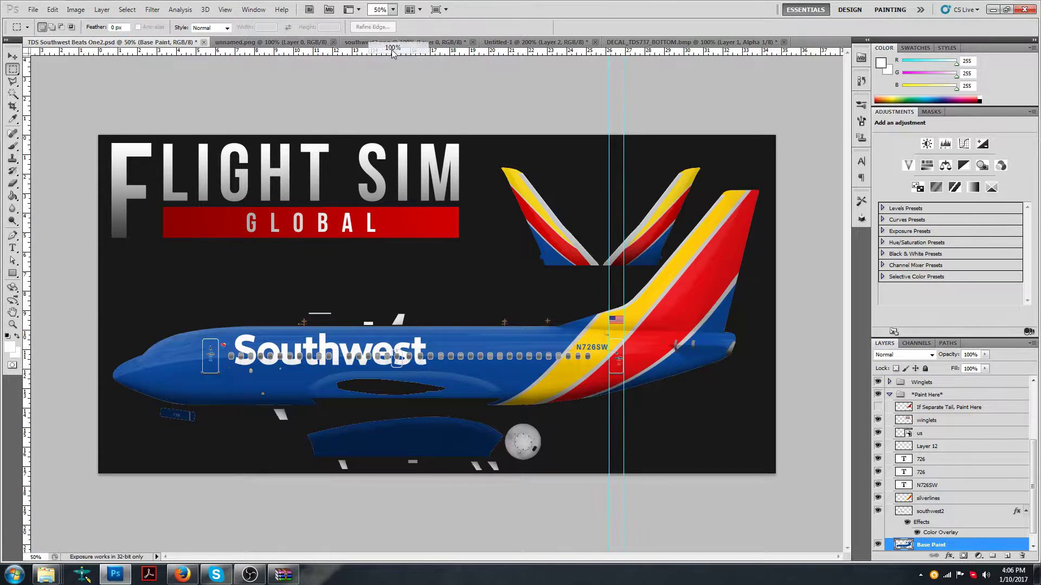
click(393, 48)
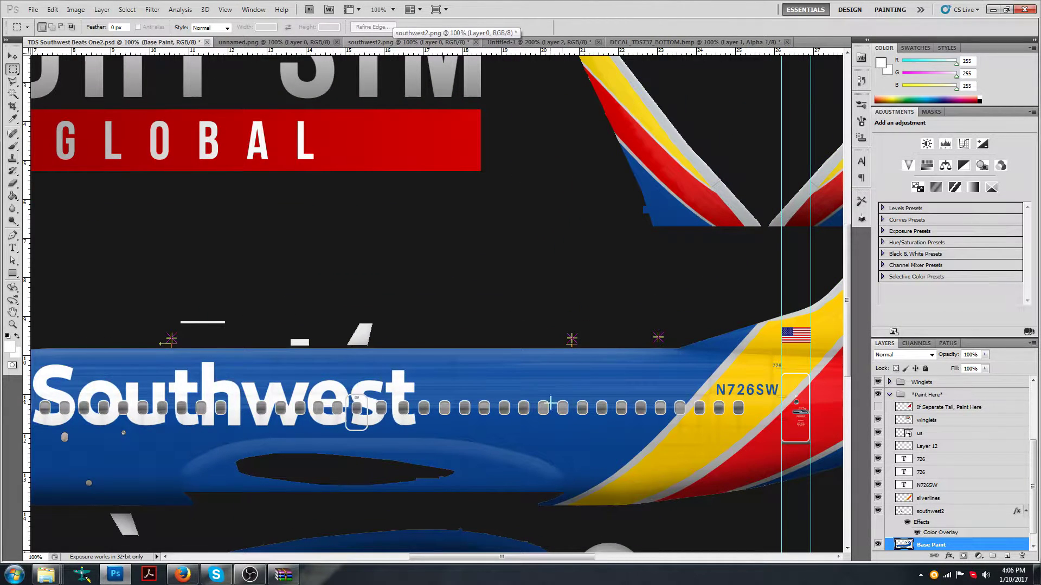
drag(541, 555, 613, 556)
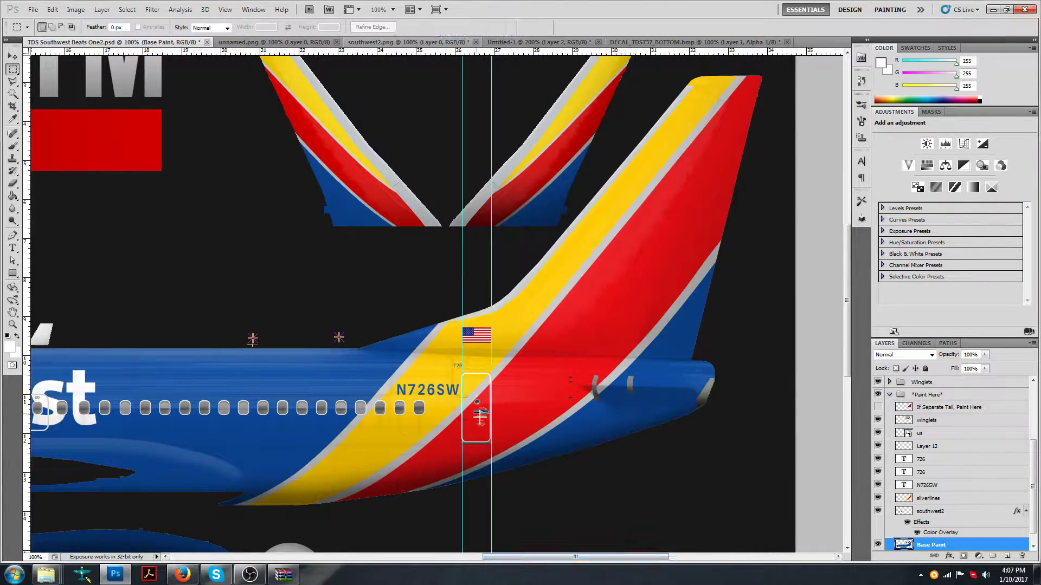
scroll(477, 122, down, 2)
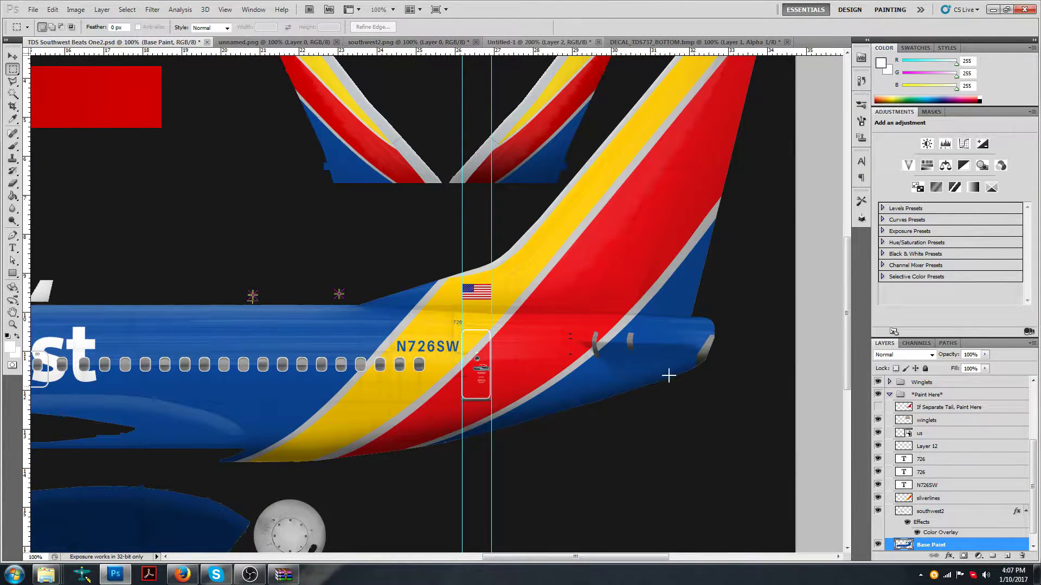
scroll(447, 74, down, 2)
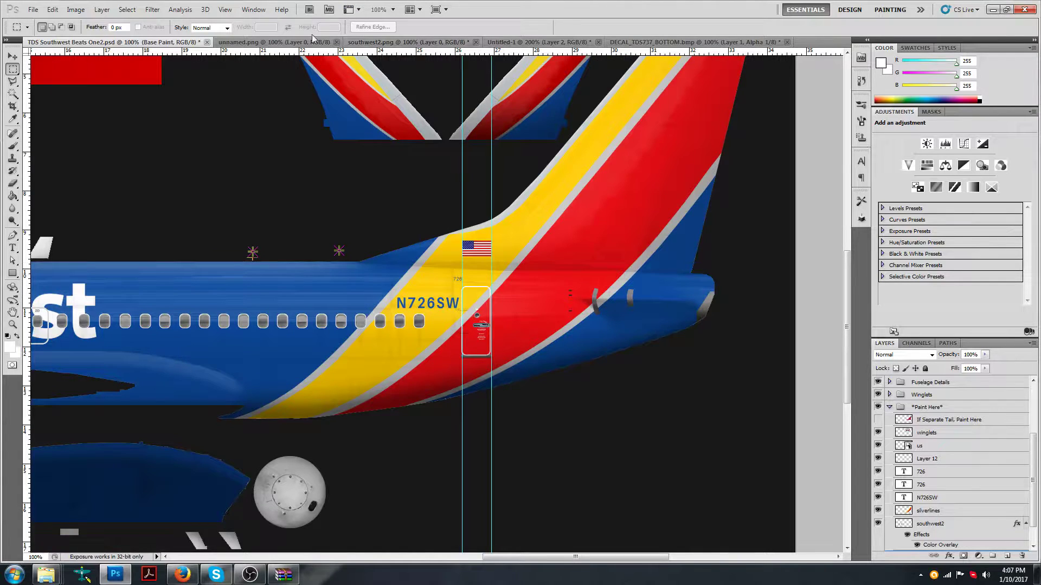
Compare with the Untitled-1 Southwest reference photo, then return to the livery document.
click(534, 44)
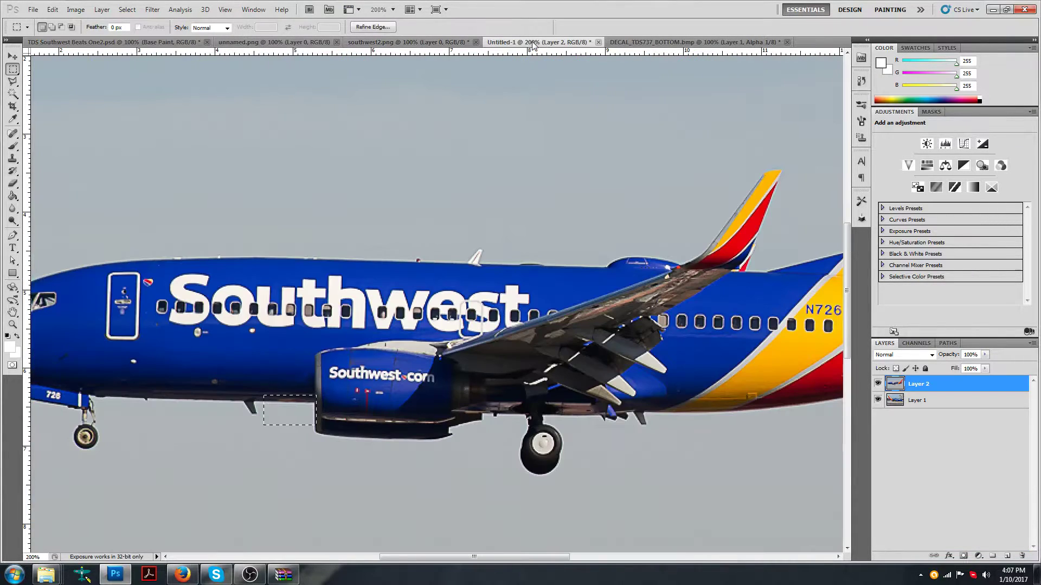
drag(548, 557, 596, 558)
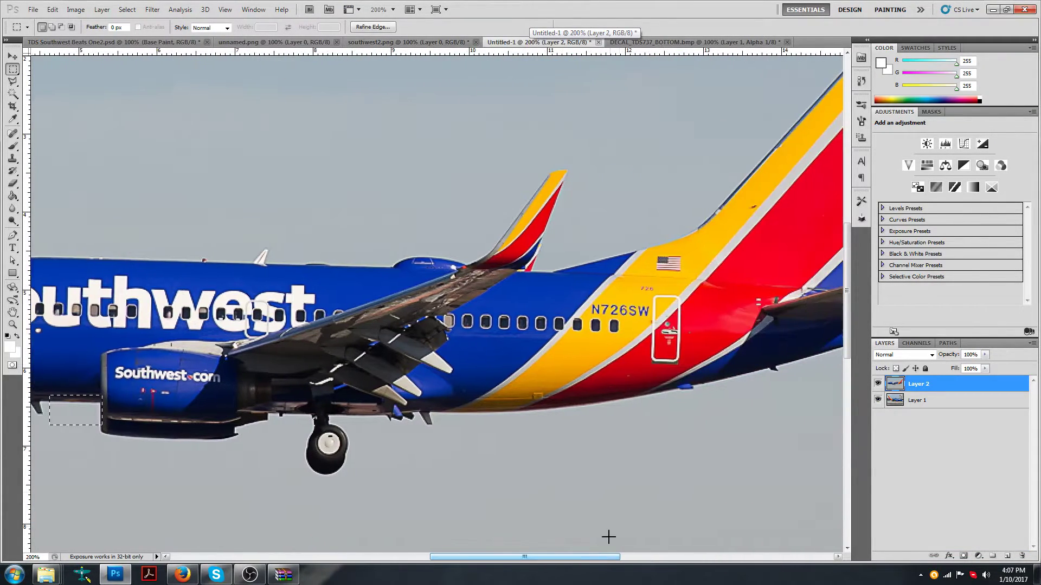
drag(655, 306, 622, 378)
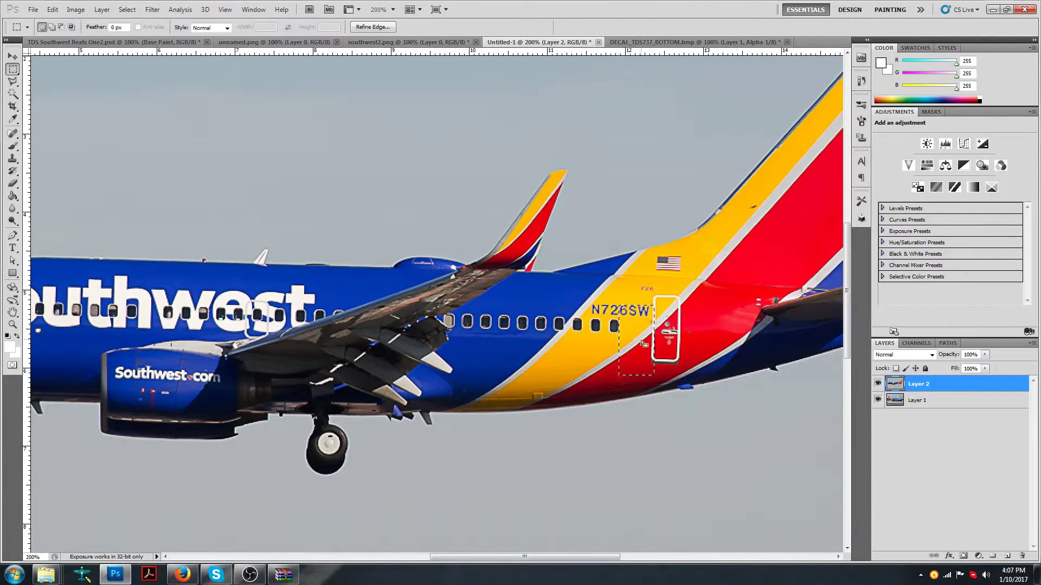
click(195, 42)
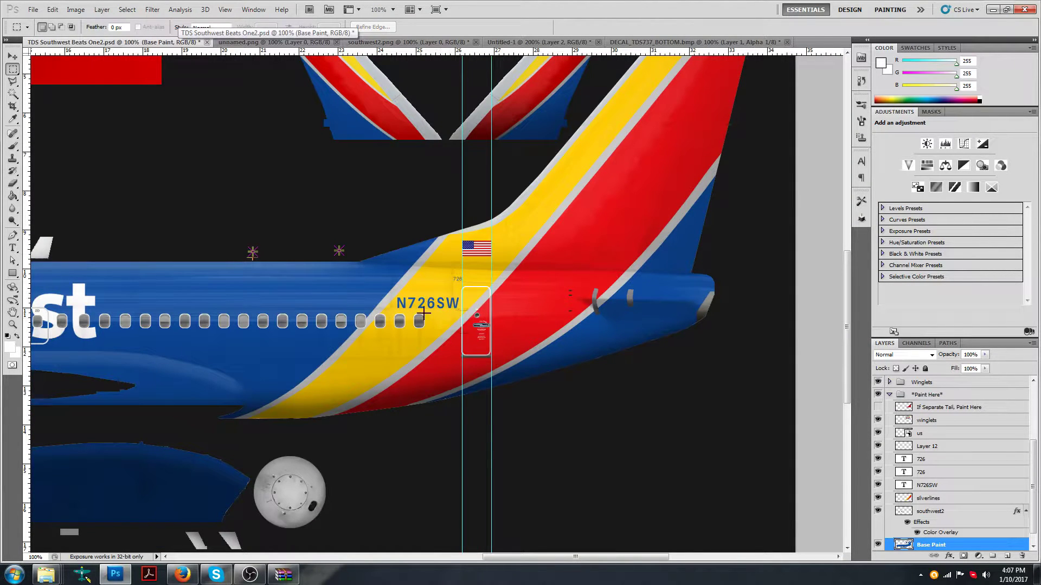
Zoom to 200% and select the Base Windows layer in the Windows group.
click(393, 9)
click(393, 59)
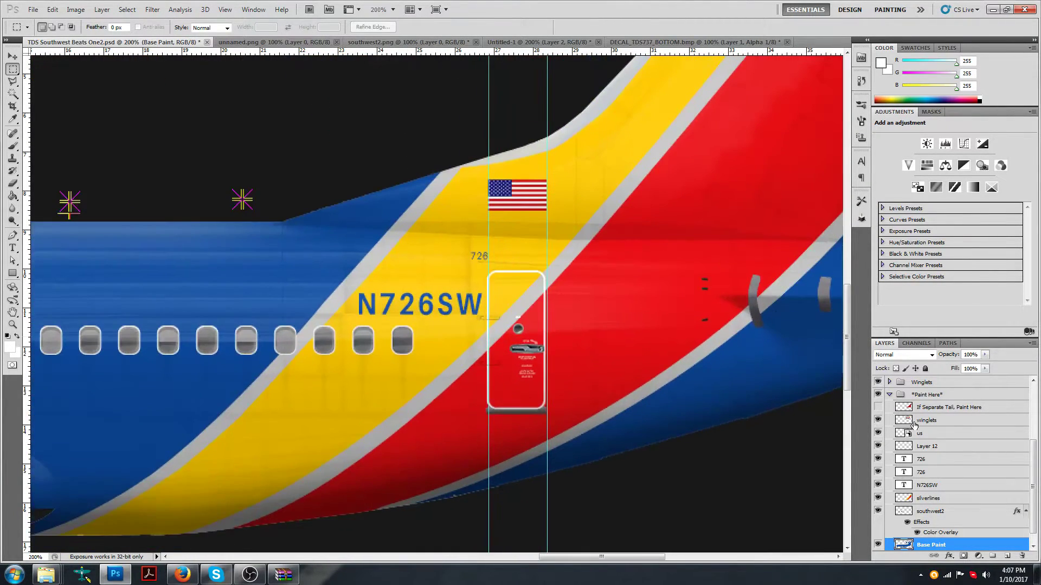
scroll(917, 444, up, 5)
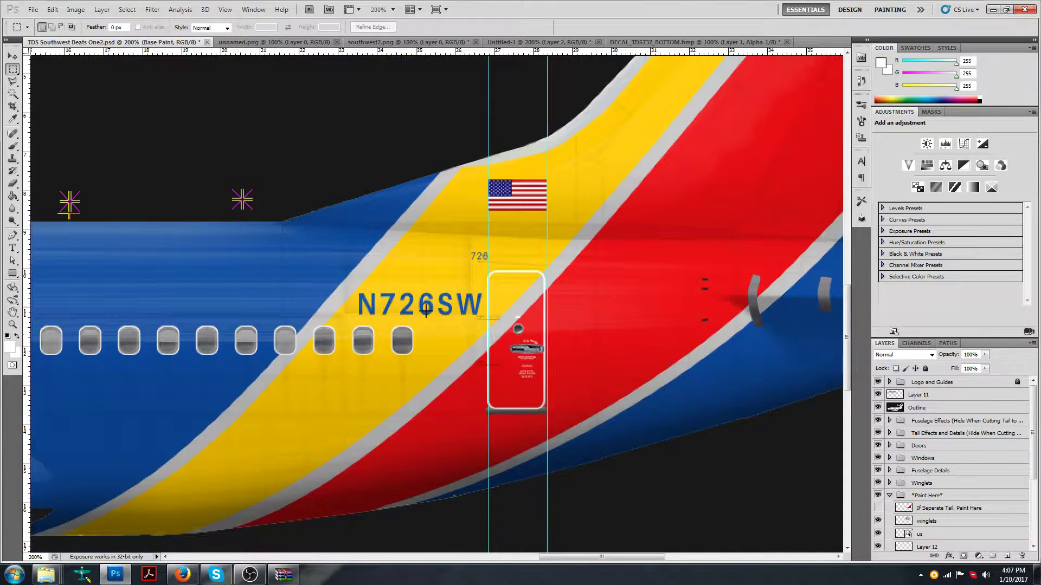
click(890, 458)
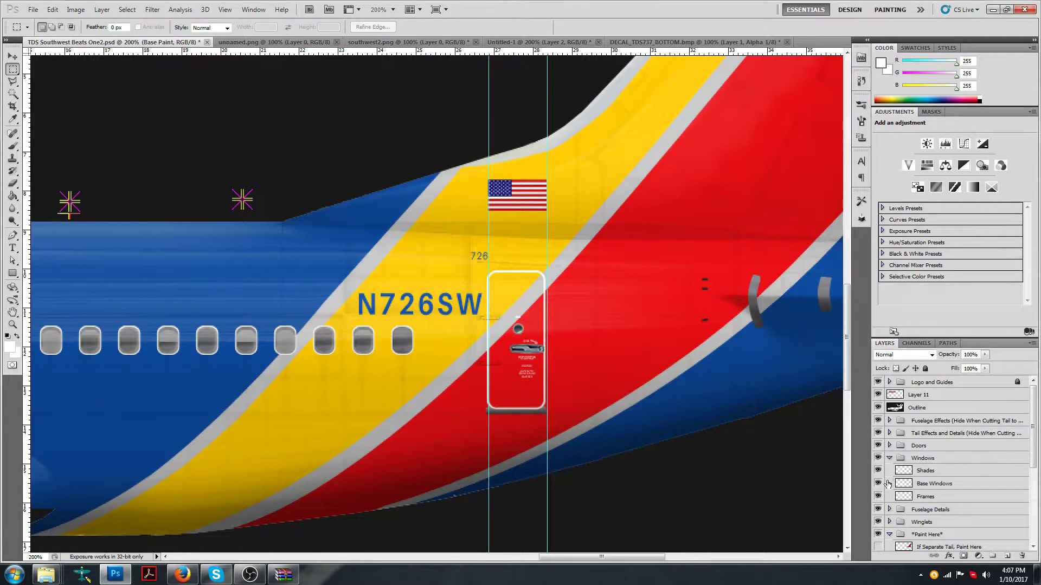
click(898, 484)
click(878, 484)
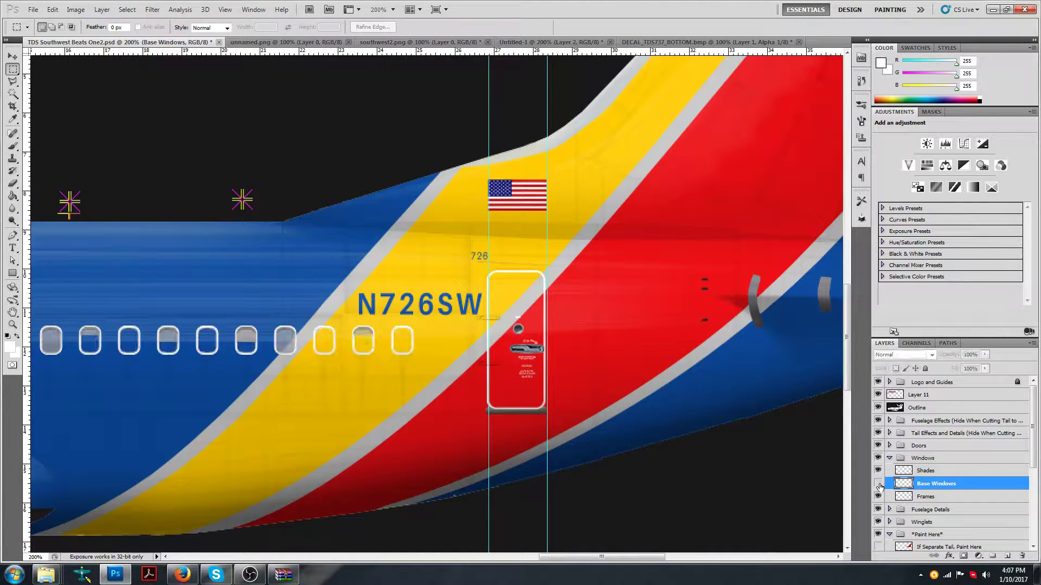
click(878, 484)
Duplicate the last window beside N726SW, shift it right, and merge it into Base Windows.
drag(485, 313, 456, 322)
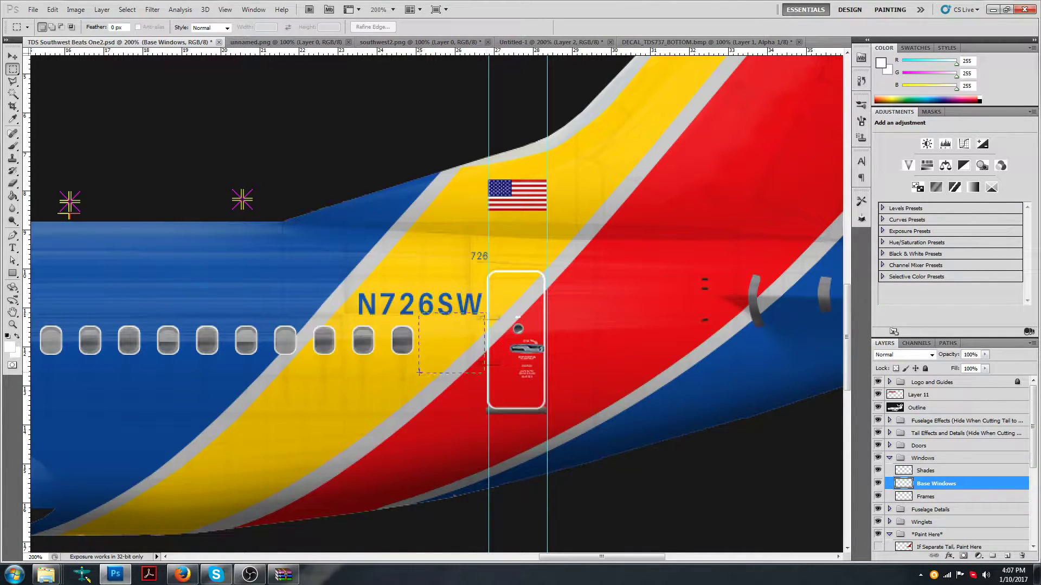
drag(419, 372, 422, 375)
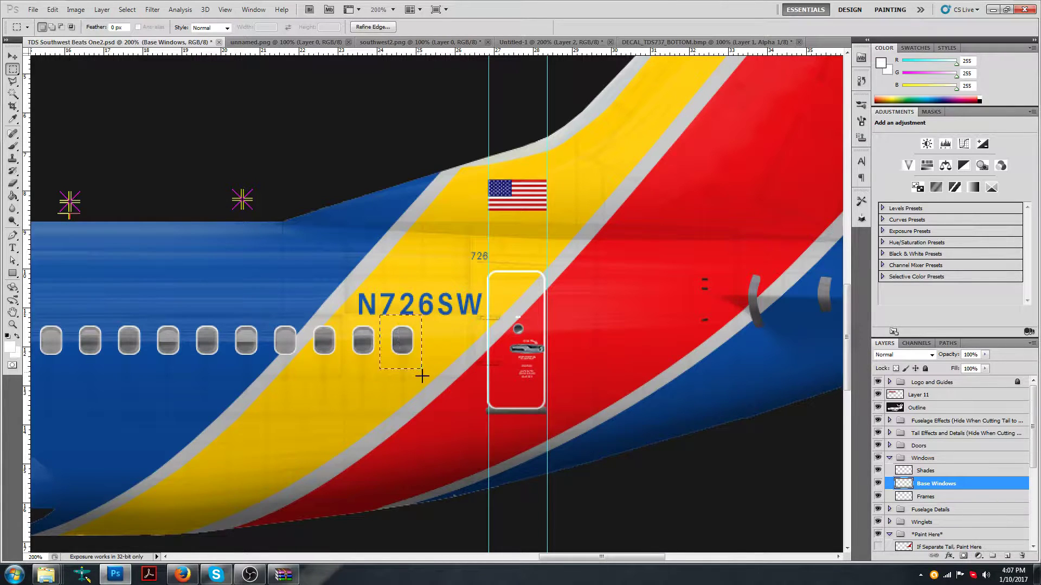
key(ctrl+j)
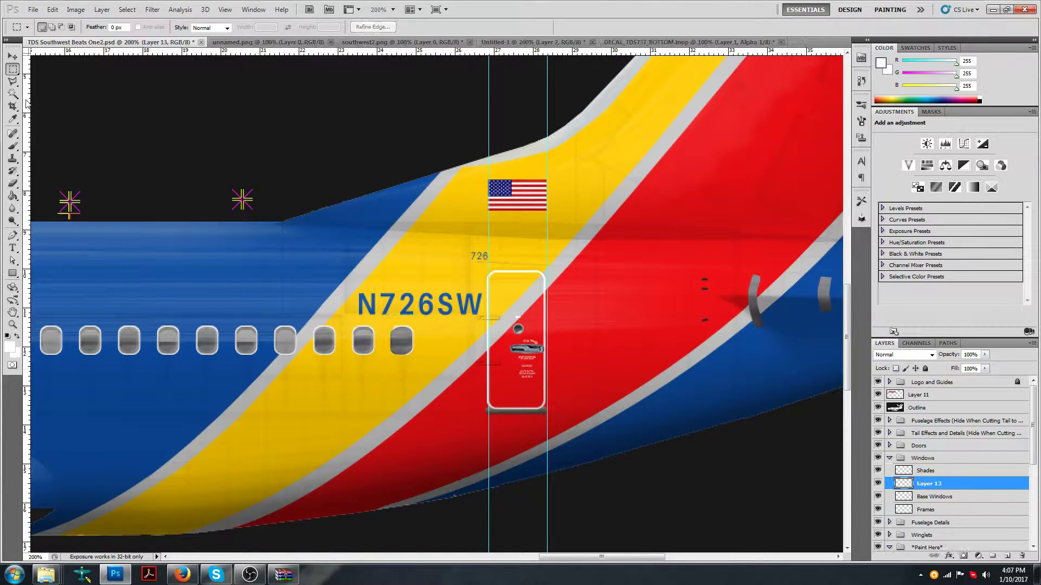
key(v)
drag(428, 386, 480, 387)
key(Left)
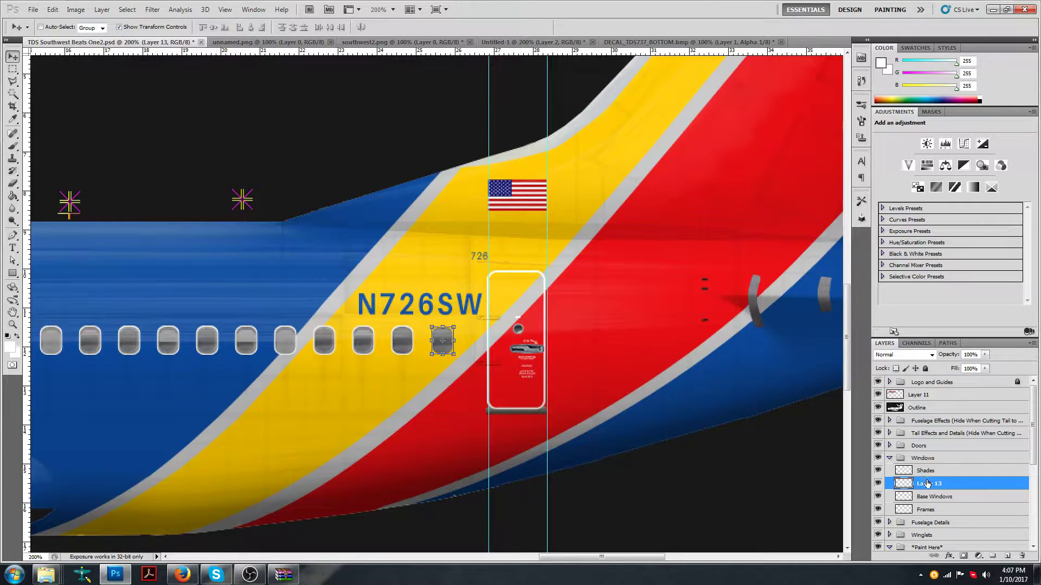
key(ctrl+e)
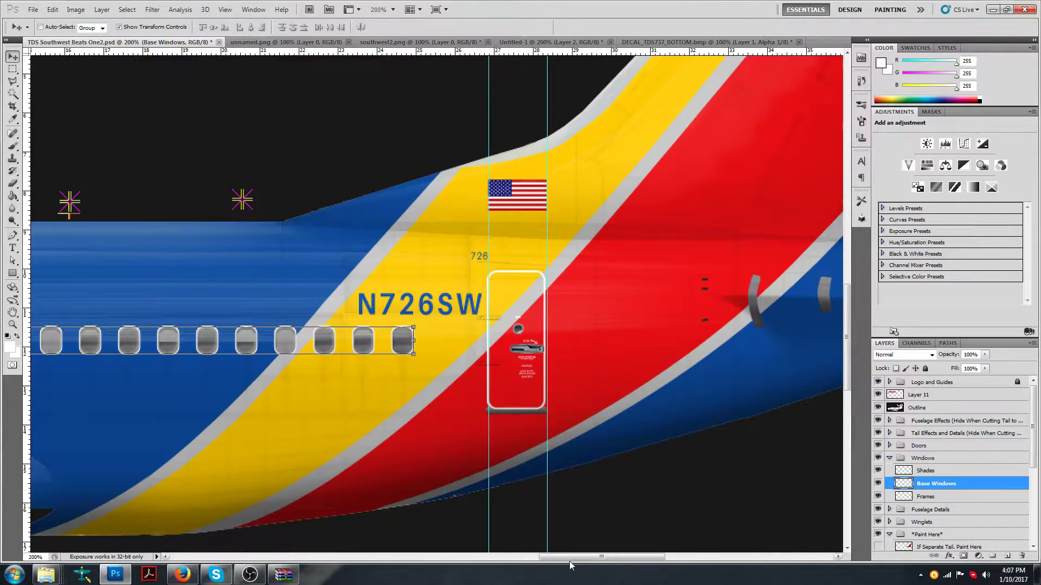
drag(570, 562, 332, 561)
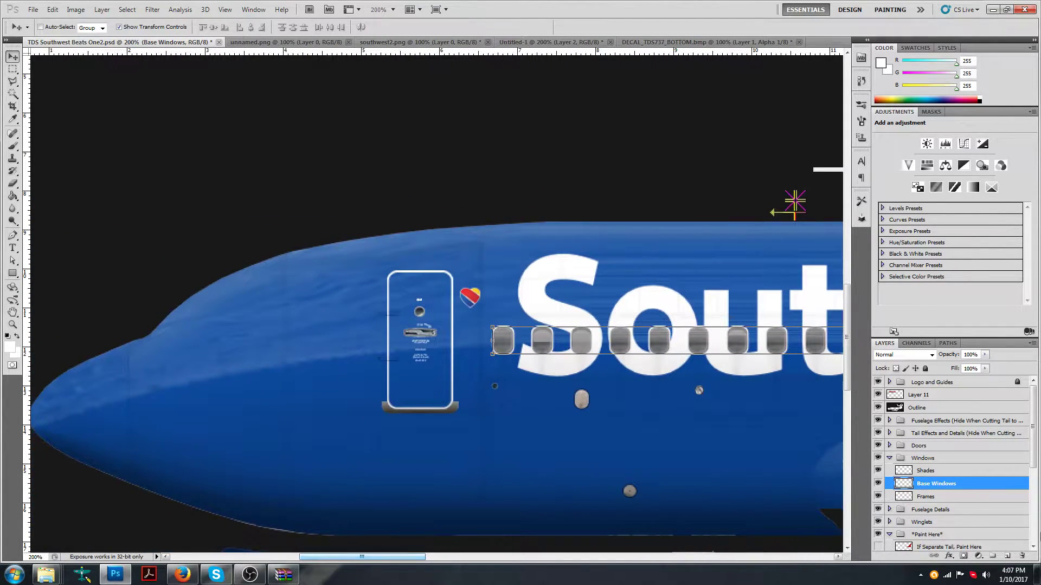
Open the layer style of the Warning Labels layer in the Doors group.
click(889, 458)
click(889, 446)
scroll(932, 478, down, 1)
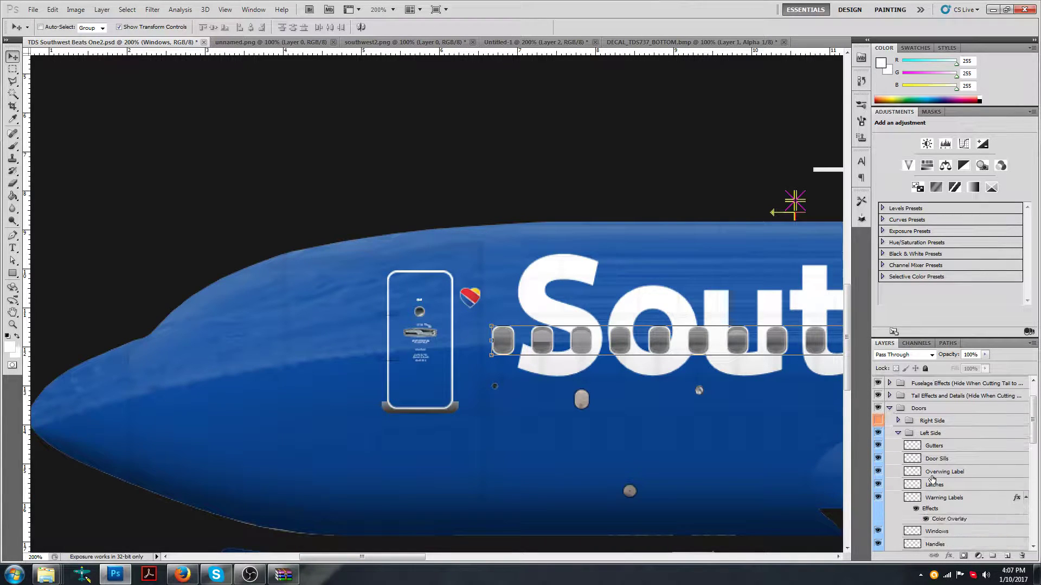
scroll(932, 479, down, 3)
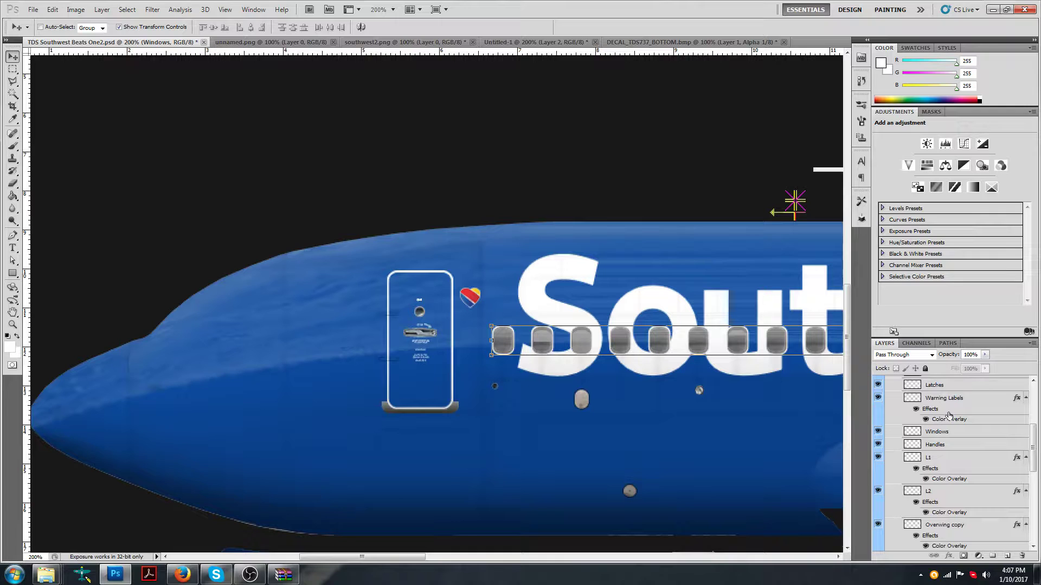
click(951, 401)
double_click(977, 397)
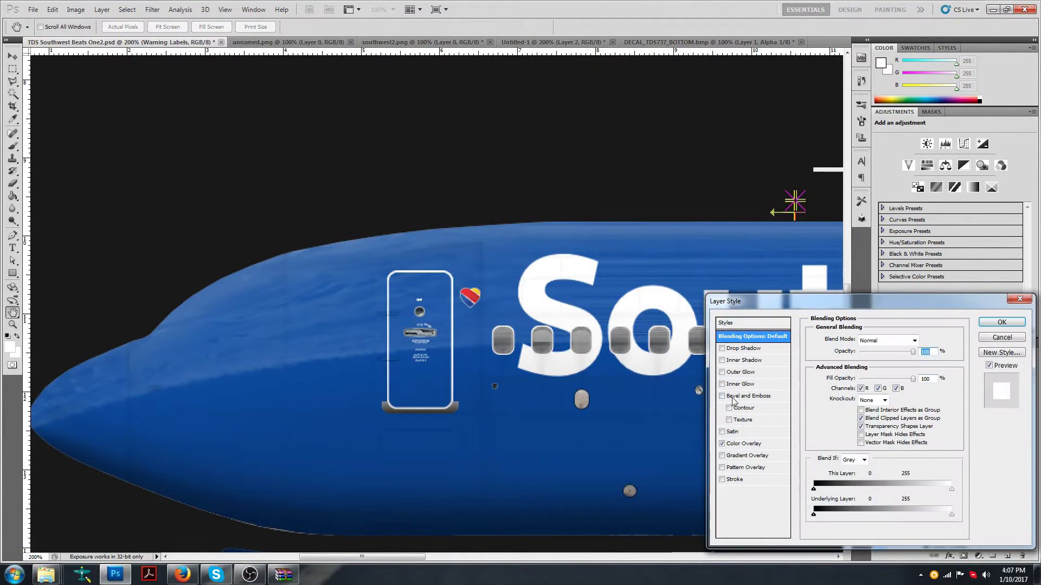
Try other Color Overlay colours, then keep the overlay white and apply it.
click(744, 444)
click(926, 338)
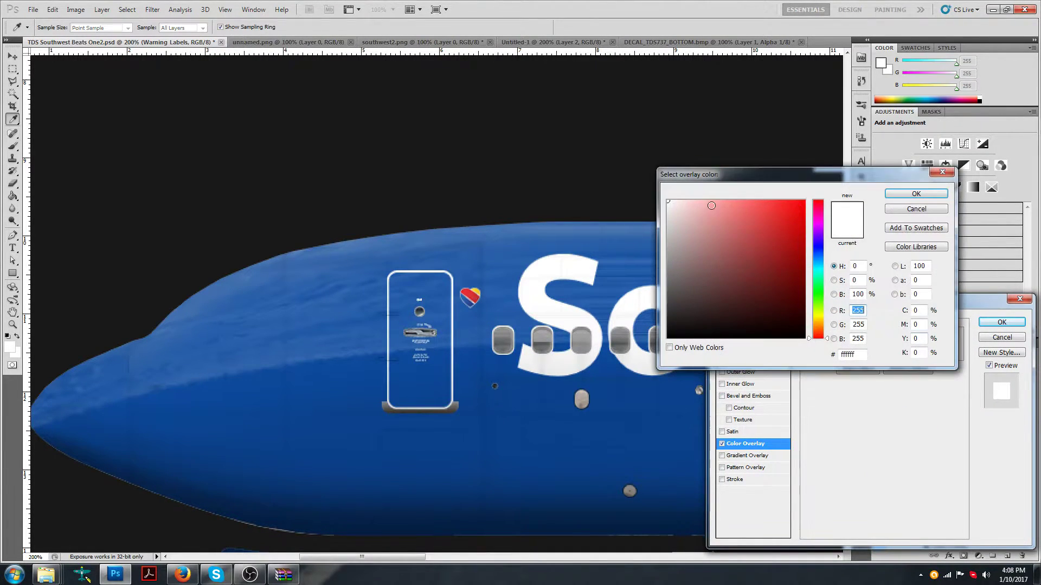
mouse_move(750, 223)
mouse_down()
mouse_move(790, 277)
mouse_move(746, 309)
mouse_move(686, 158)
mouse_move(625, 135)
mouse_up()
click(917, 193)
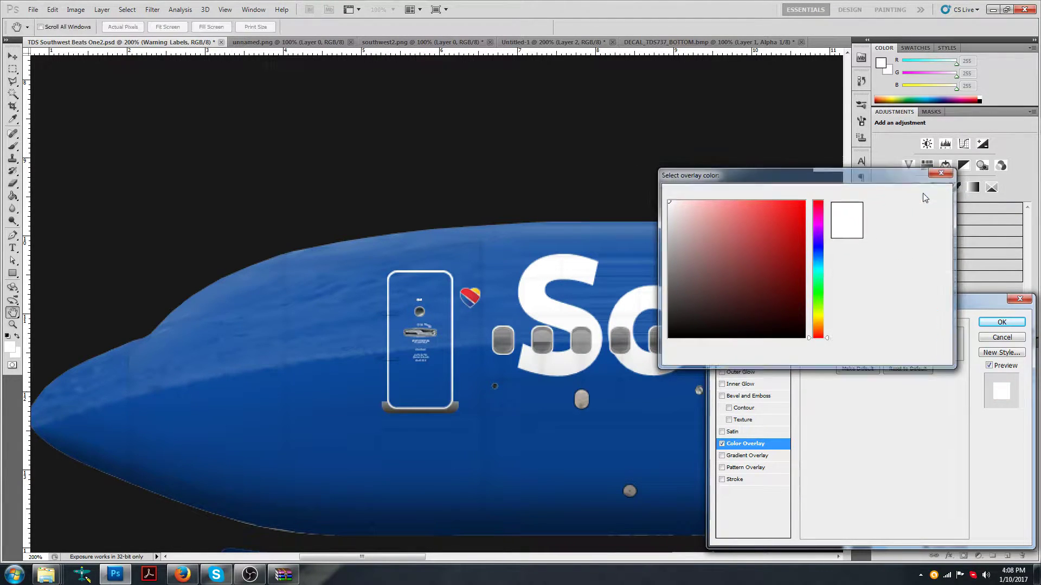
click(1002, 322)
scroll(939, 431, down, 3)
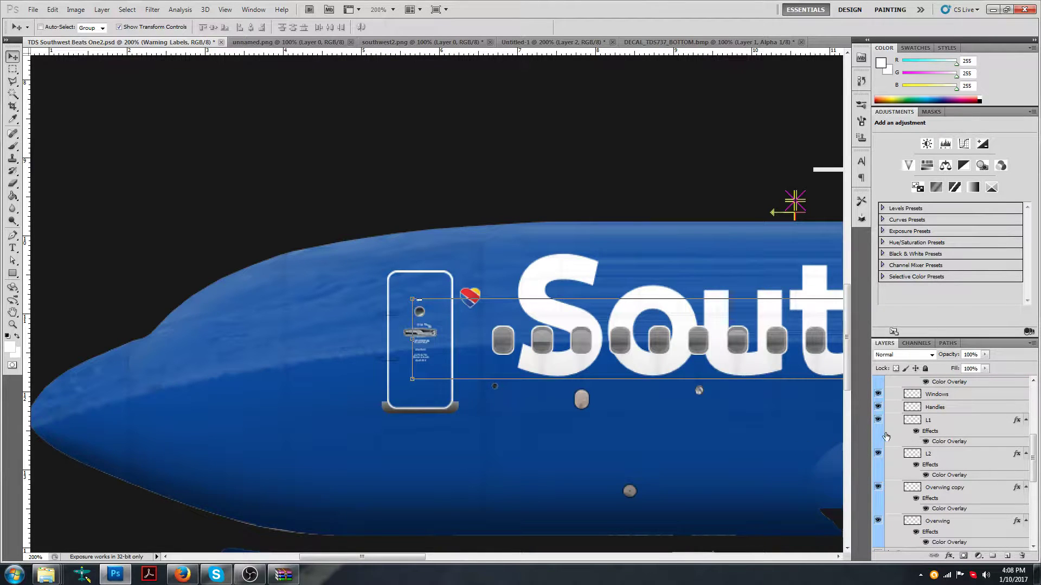
Toggle the L1 door effects, scroll right to the Southwest title, and pick the Rectangular Marquee.
click(916, 431)
click(916, 431)
click(916, 432)
click(916, 432)
drag(424, 557, 538, 557)
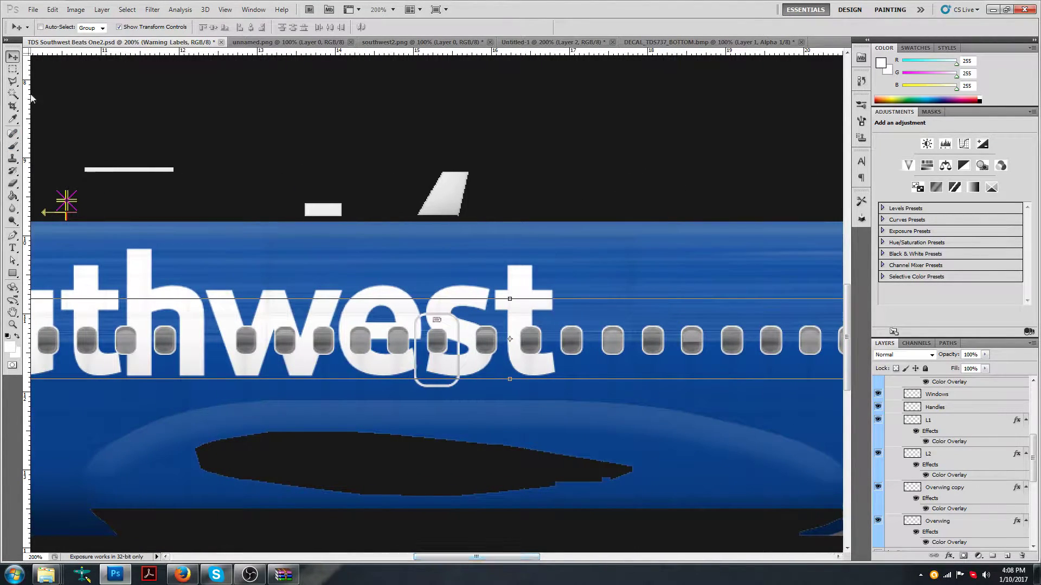
click(12, 69)
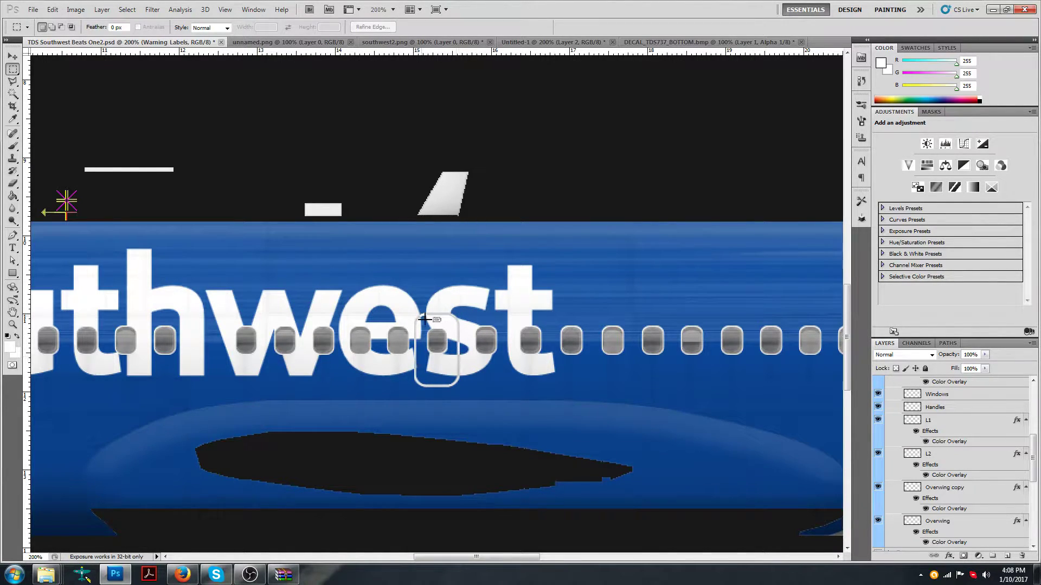
scroll(946, 454, down, 3)
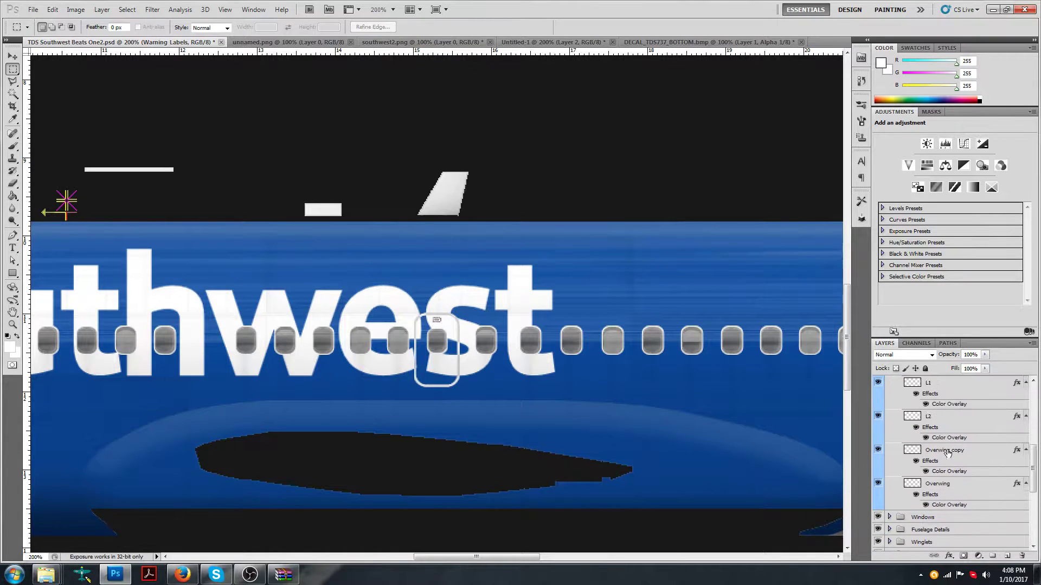
Replace the old Overwing copy with a fresh duplicate of Overwing whose colour overlay is white.
click(946, 451)
key(Delete)
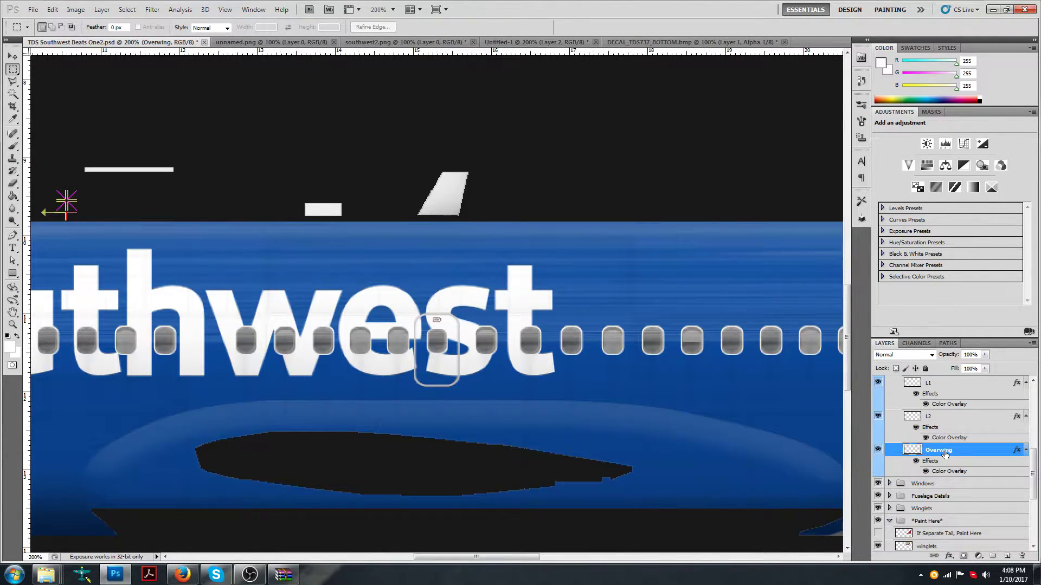
drag(946, 454, 1007, 556)
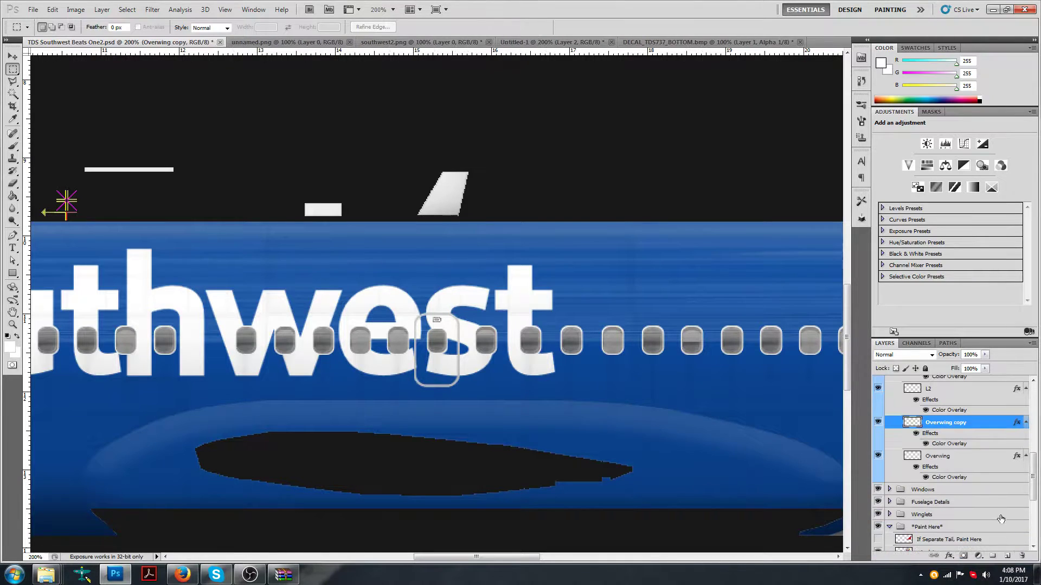
double_click(976, 444)
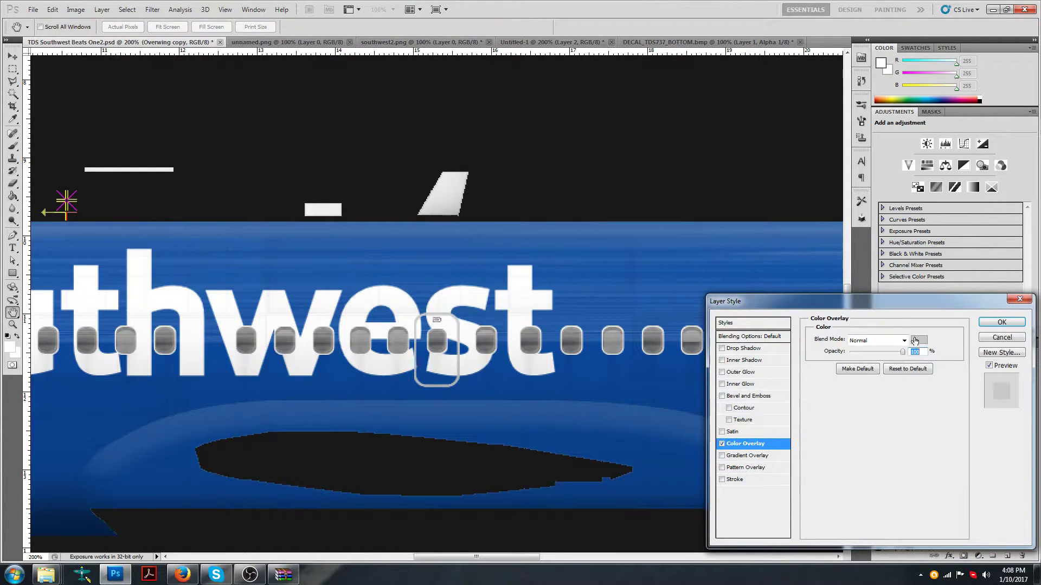
click(915, 340)
click(668, 202)
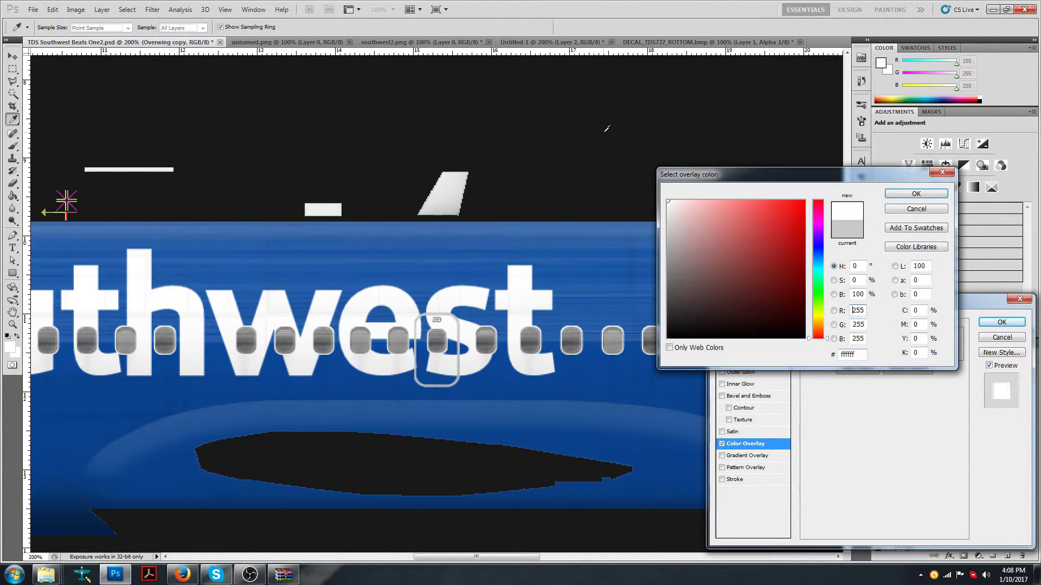
click(916, 194)
click(1001, 322)
scroll(927, 470, down, 5)
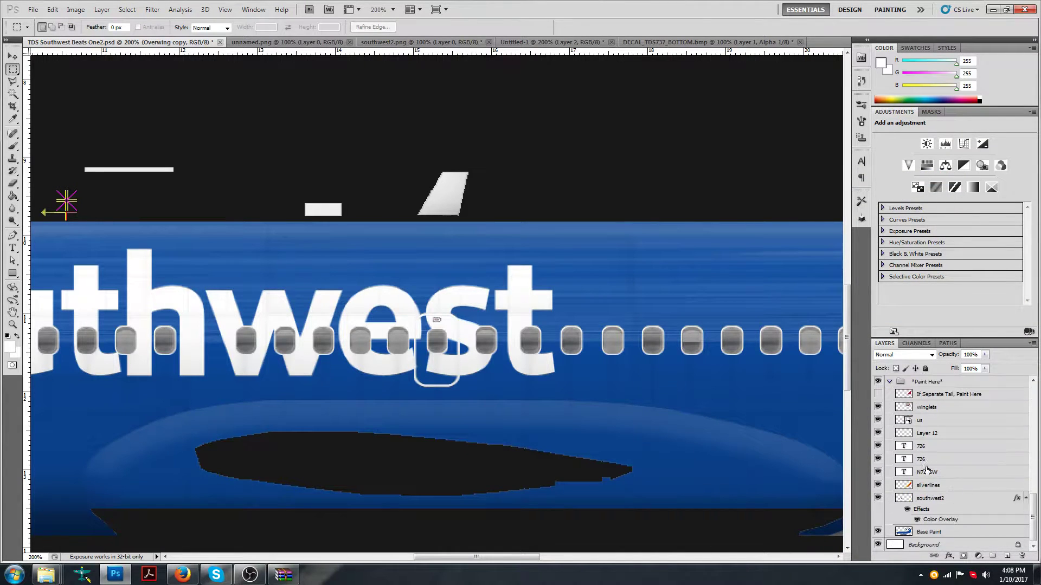
Load the southwest2 lettering as a selection, then deselect it.
ctrl+click(905, 502)
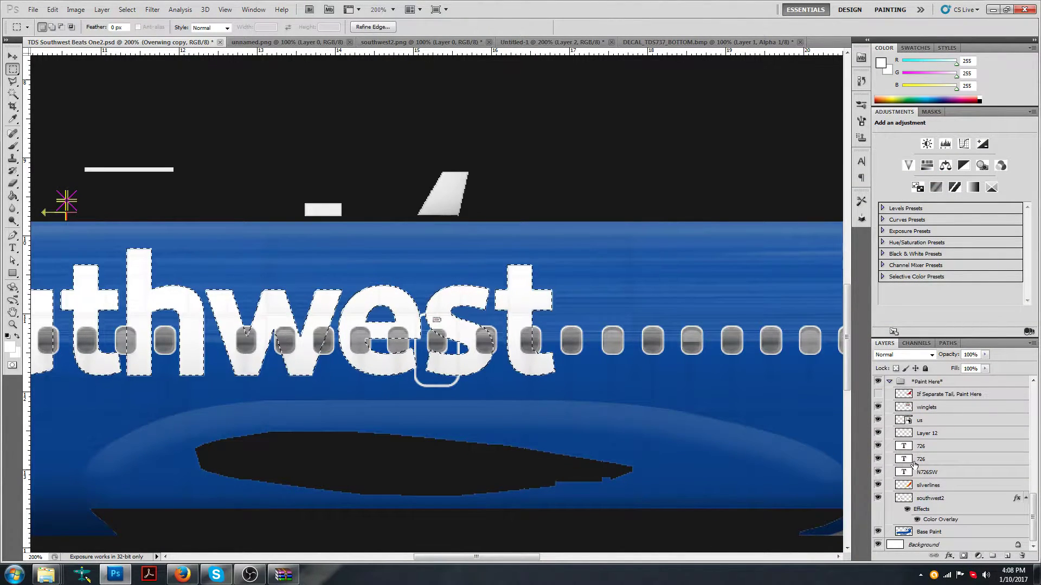
scroll(909, 498, up, 5)
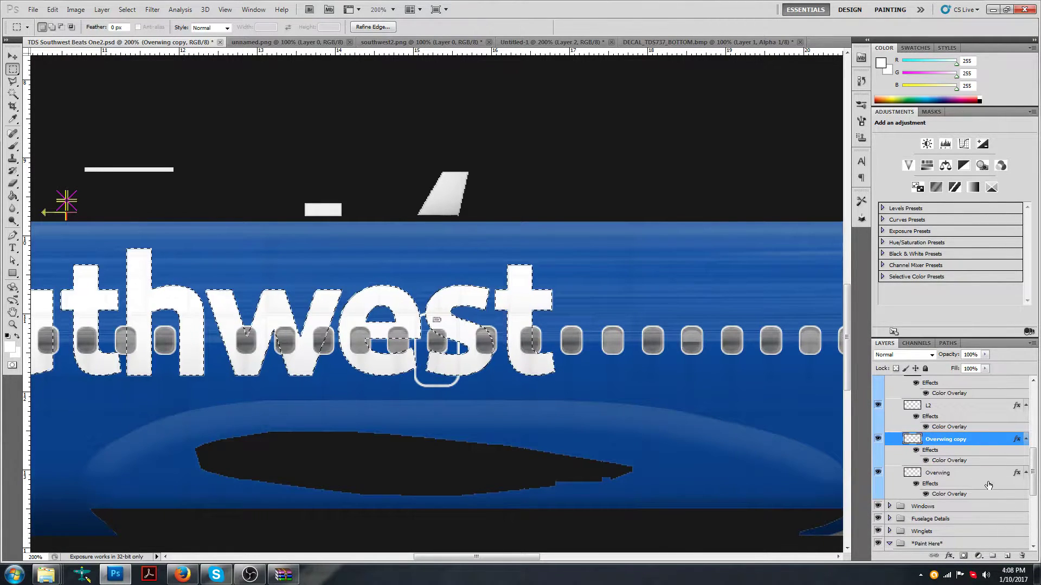
right_click(442, 299)
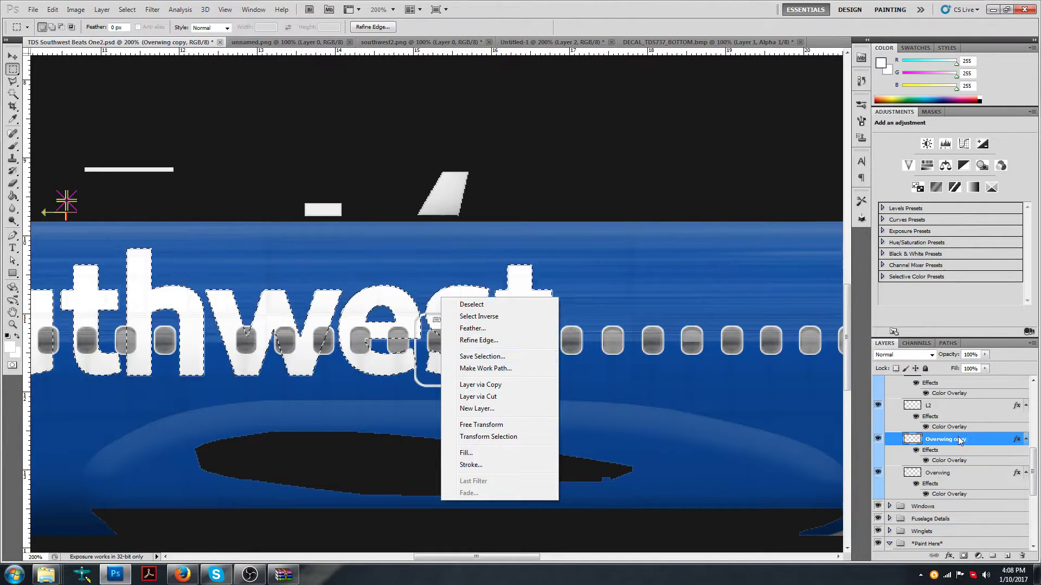
click(498, 305)
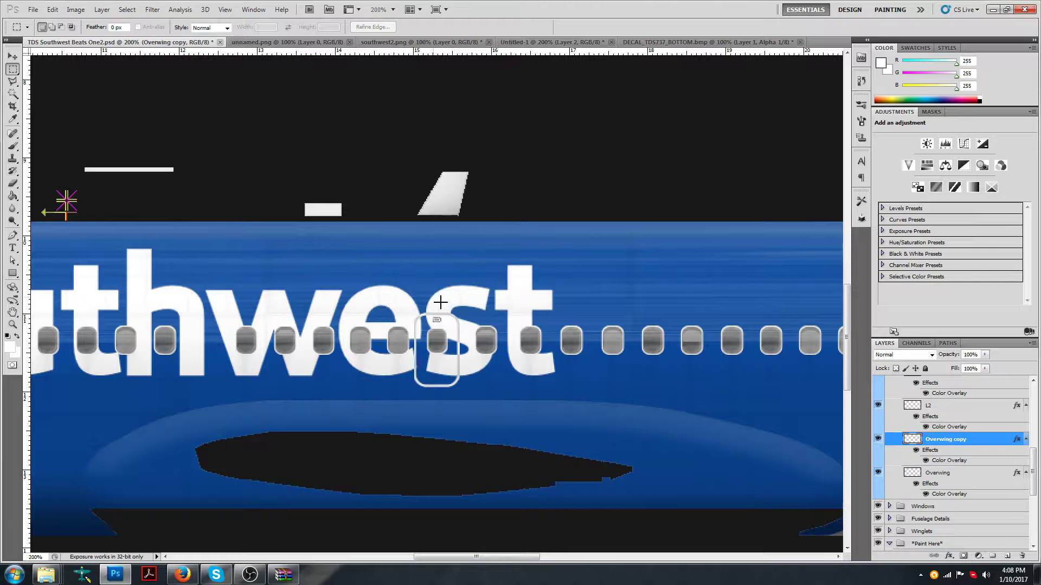
scroll(437, 302, down, 3)
Zoom the livery out to 50% to see the whole aircraft.
click(393, 9)
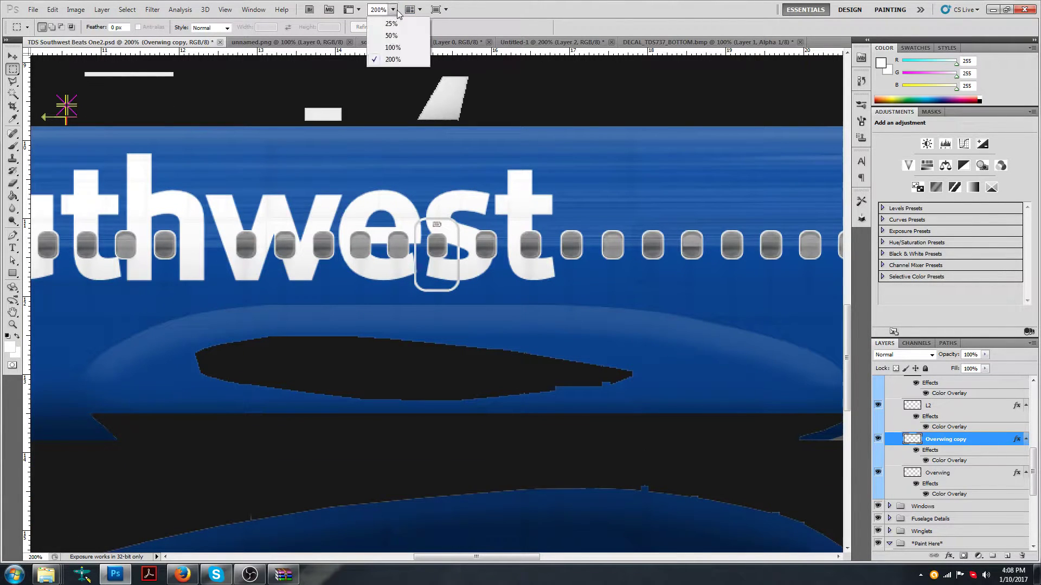
click(388, 34)
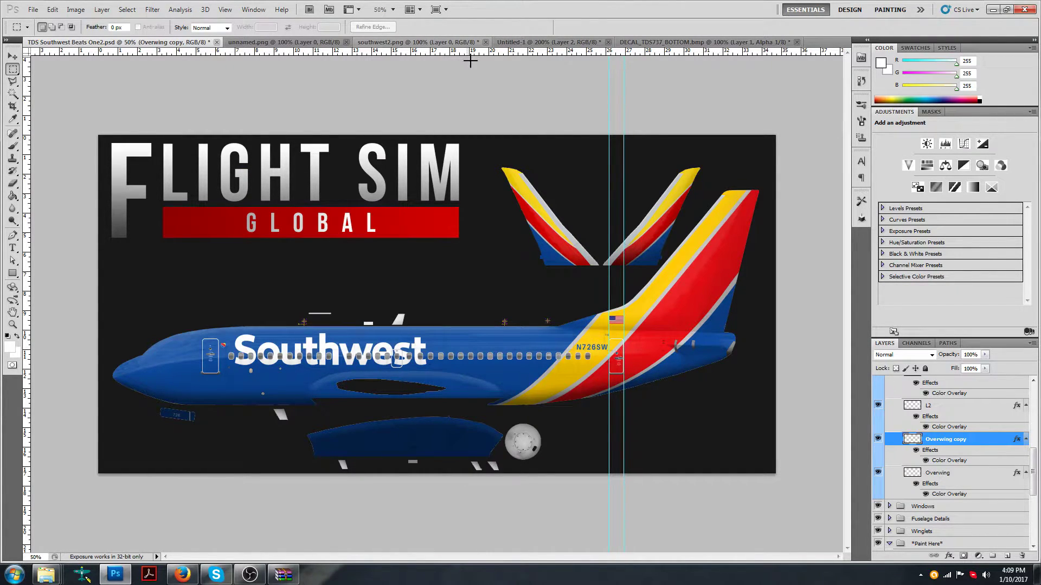
click(648, 42)
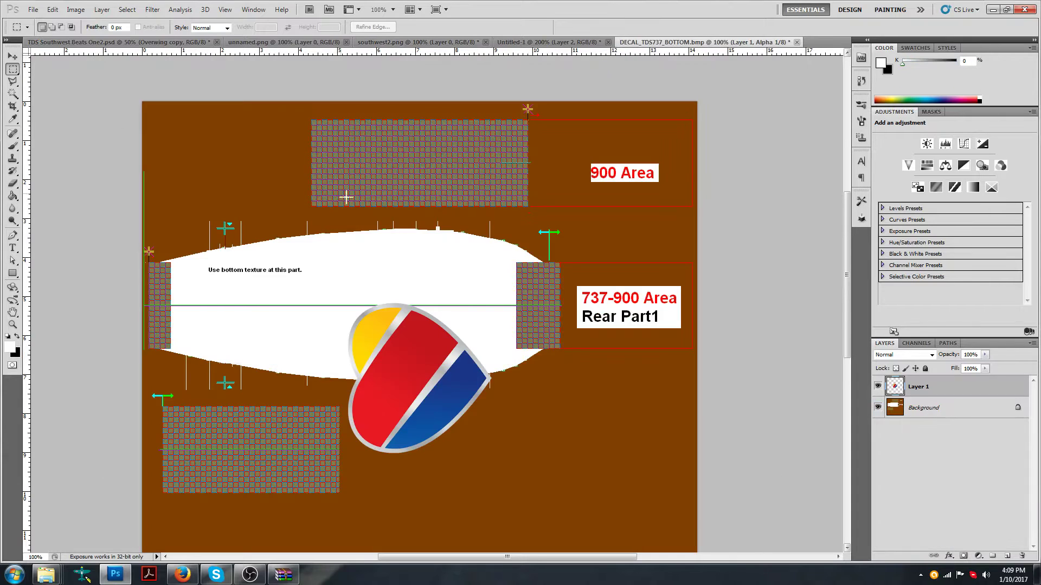
scroll(102, 62, up, 1)
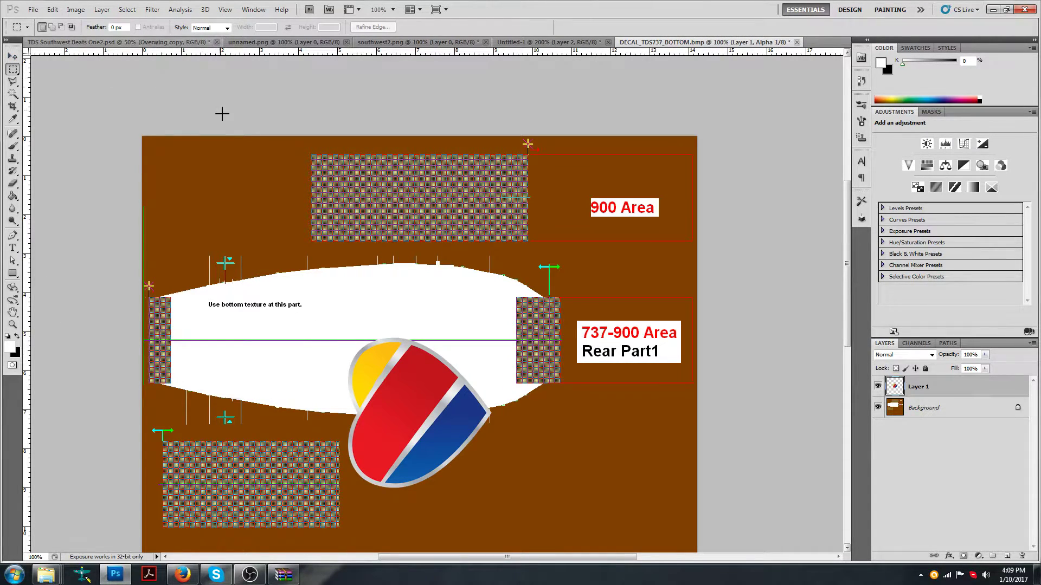
click(549, 42)
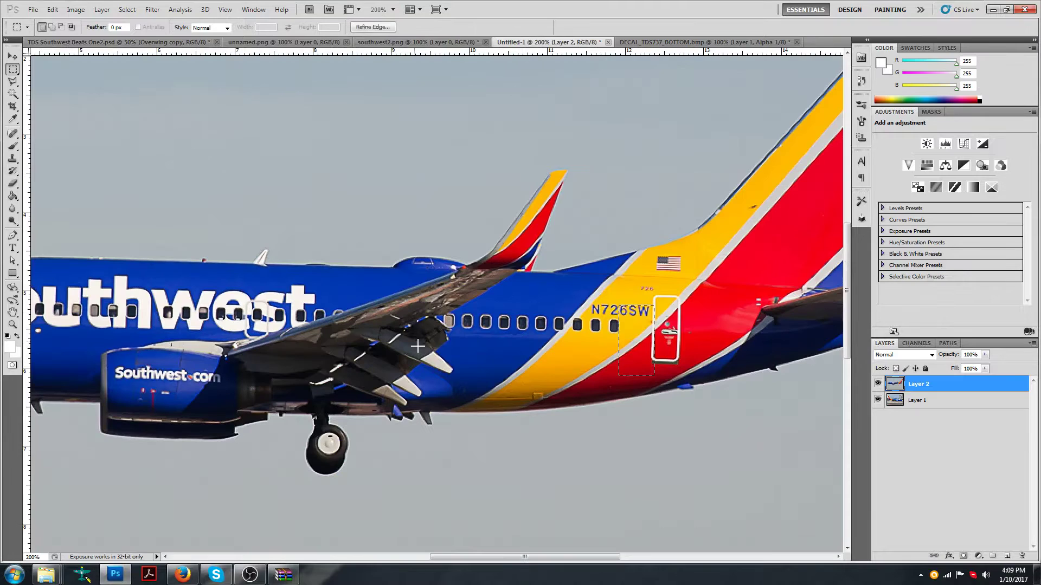
drag(501, 557, 416, 557)
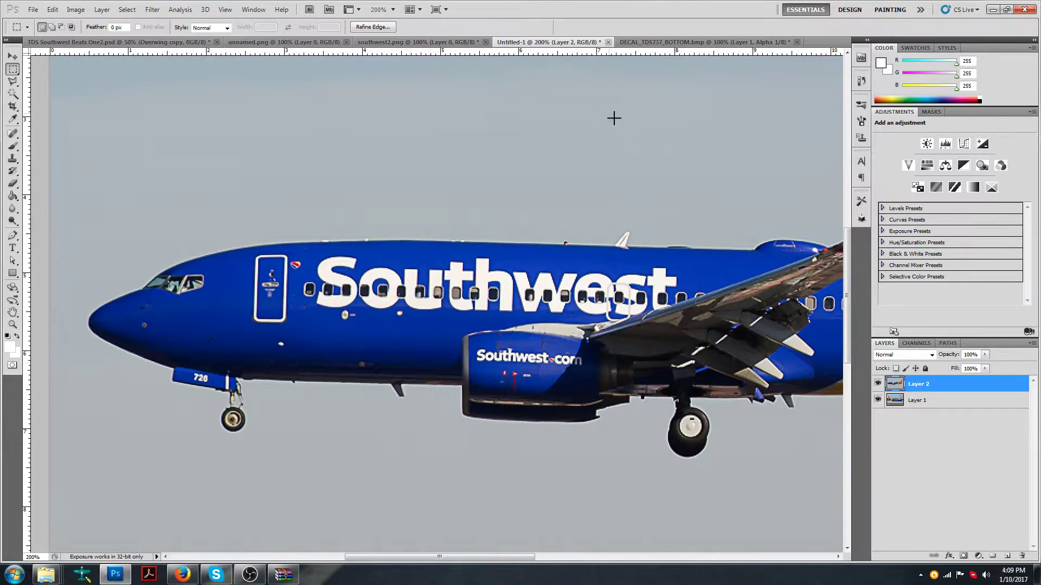
click(119, 42)
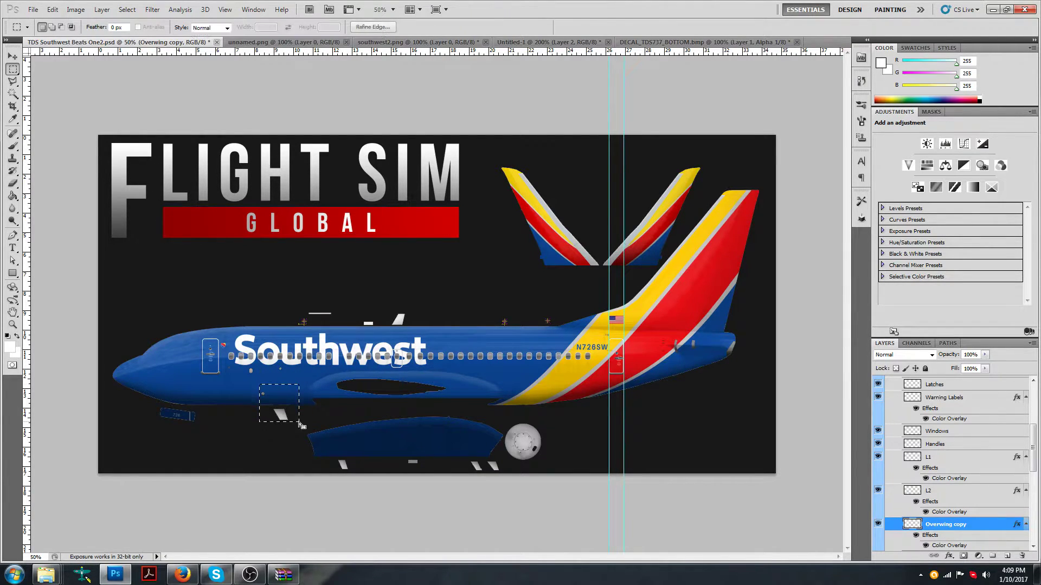
click(711, 43)
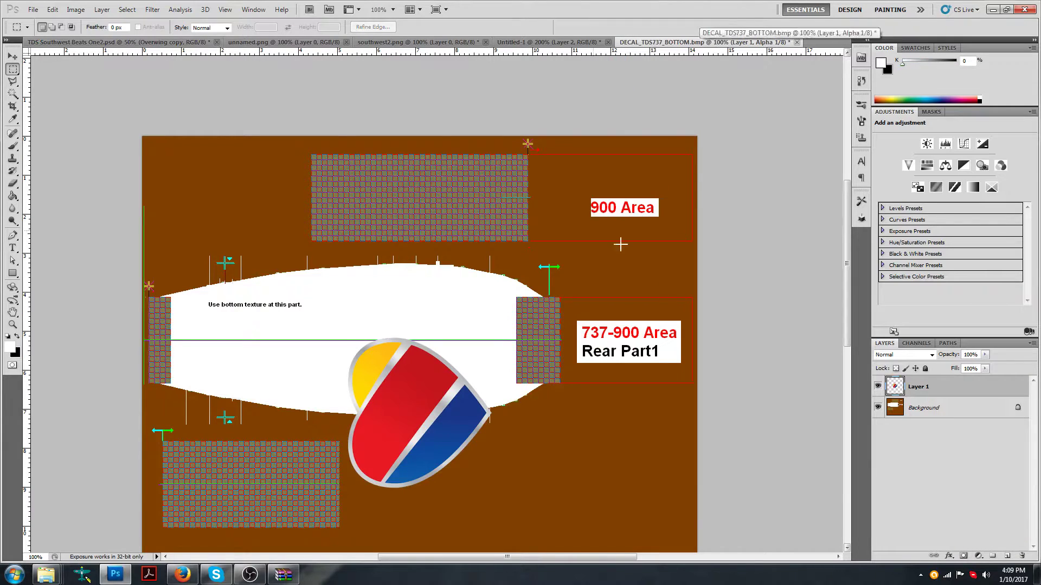
click(16, 57)
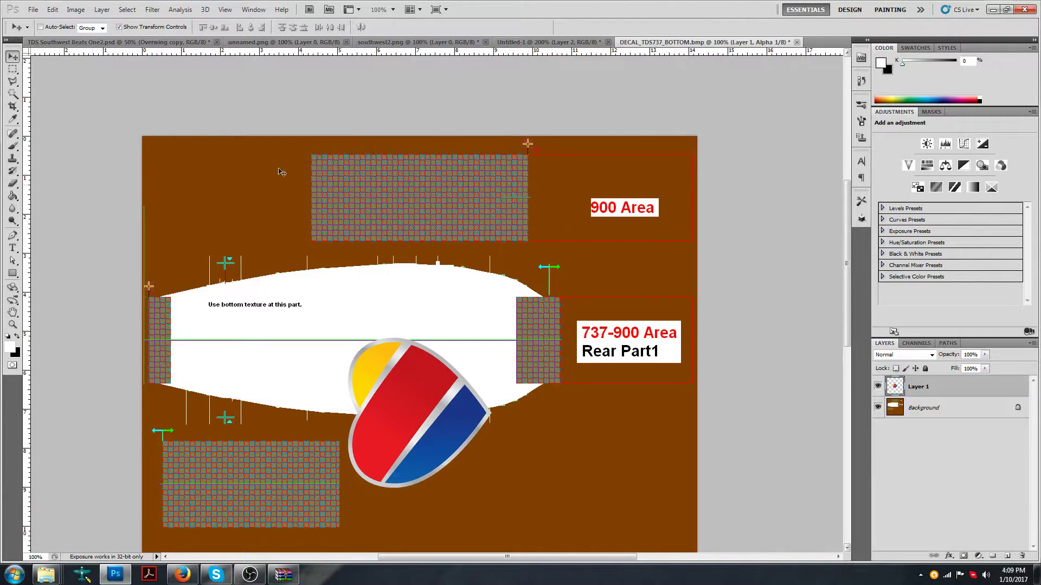
click(932, 412)
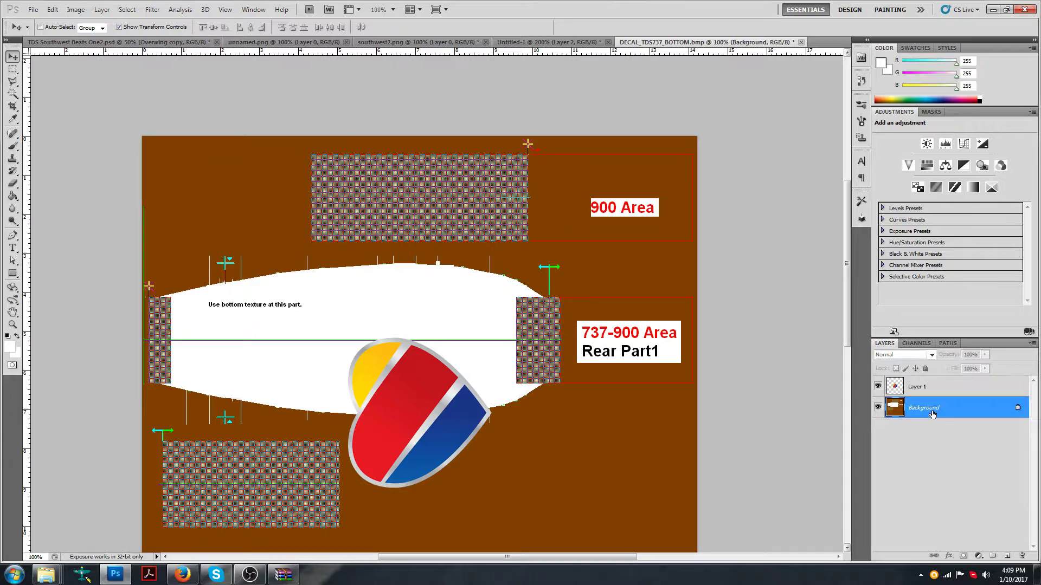
click(897, 388)
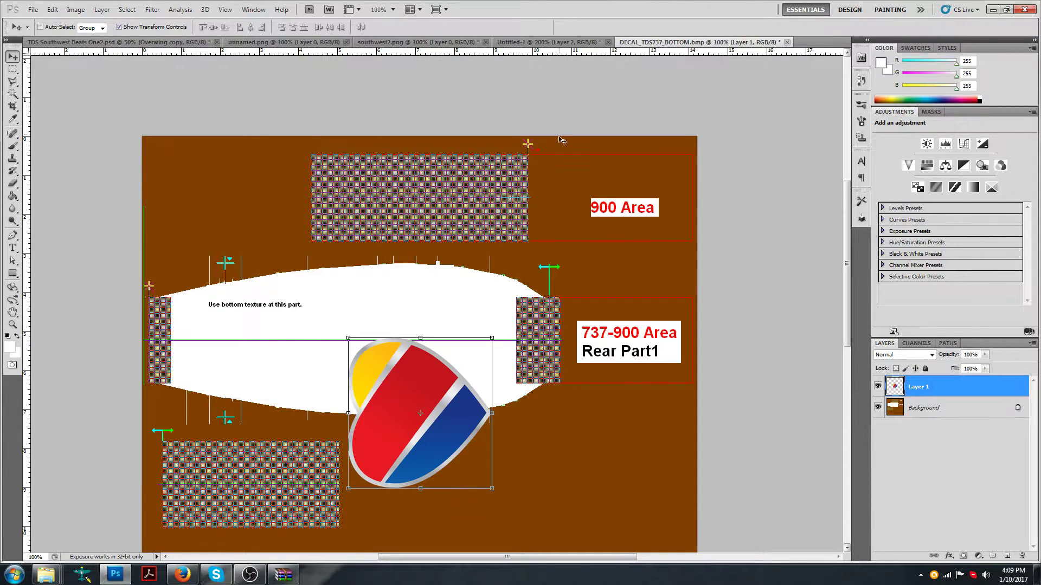
Open the Base textures (bmp) folder of tds_b737-700_paintkit.zip in WinRAR to find DECAL_TDS737_BOTTOM.bmp.
click(282, 575)
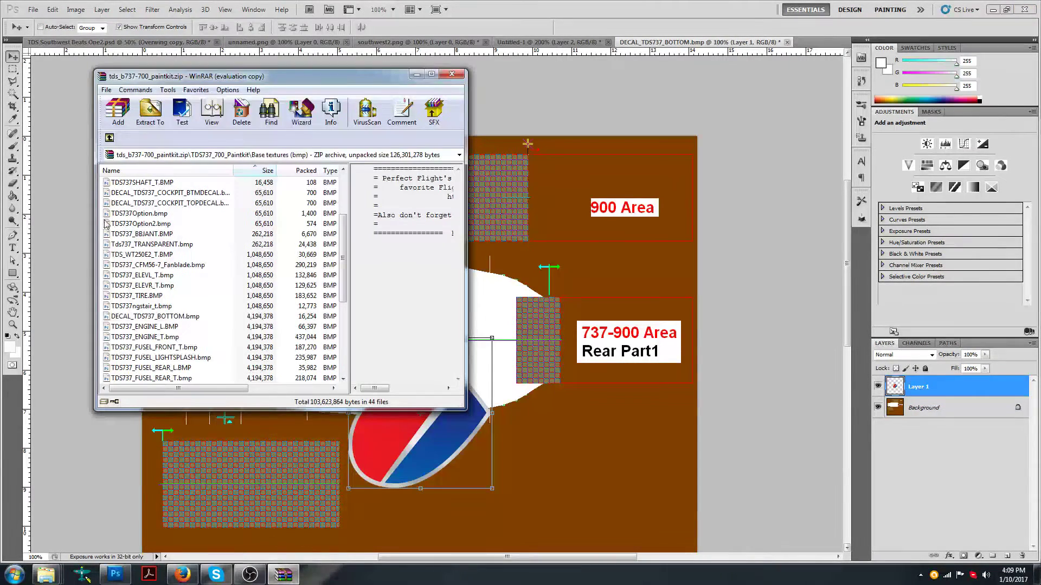
click(110, 137)
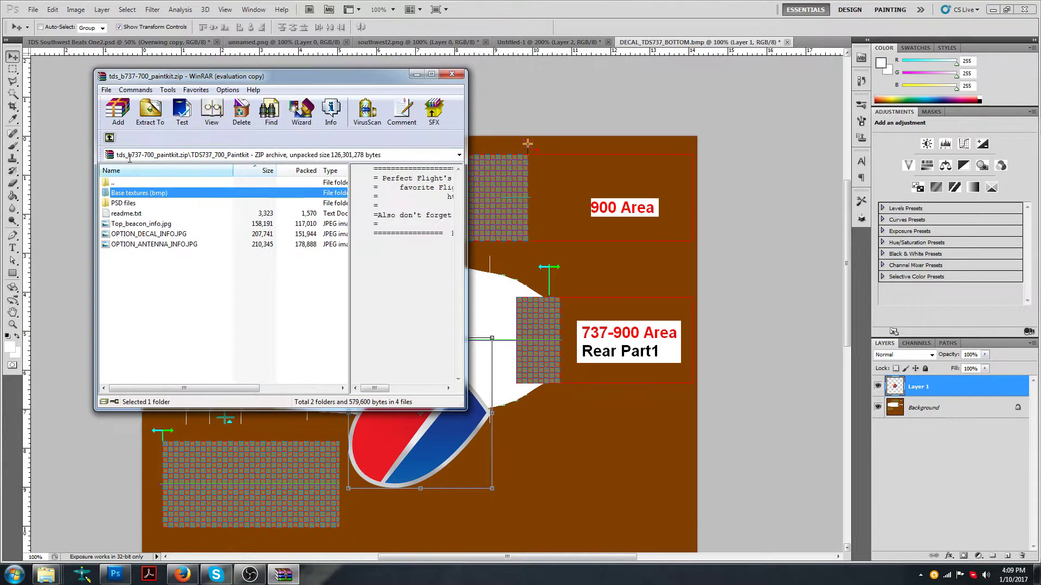
double_click(156, 202)
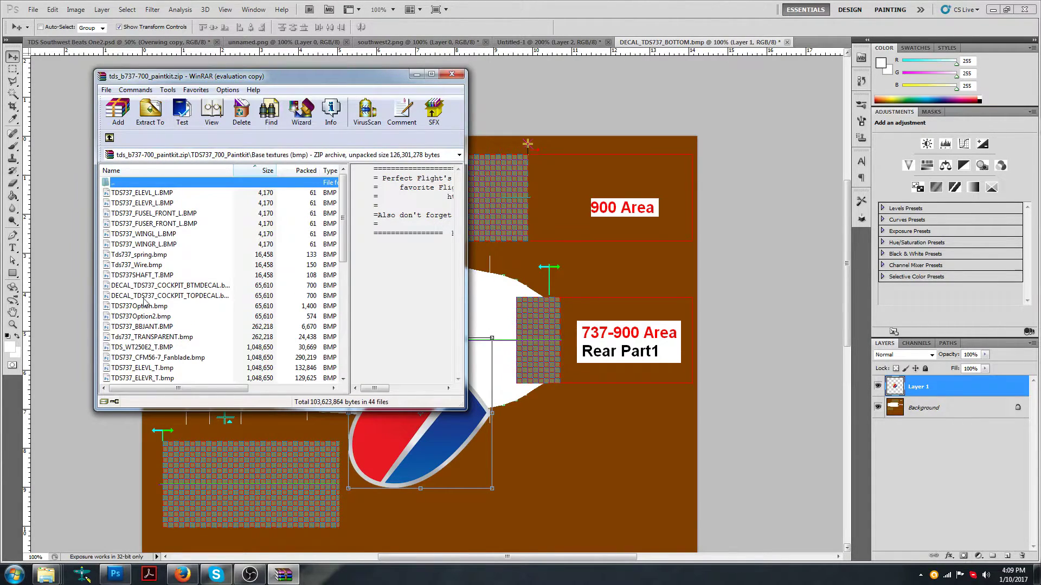
scroll(161, 362, down, 2)
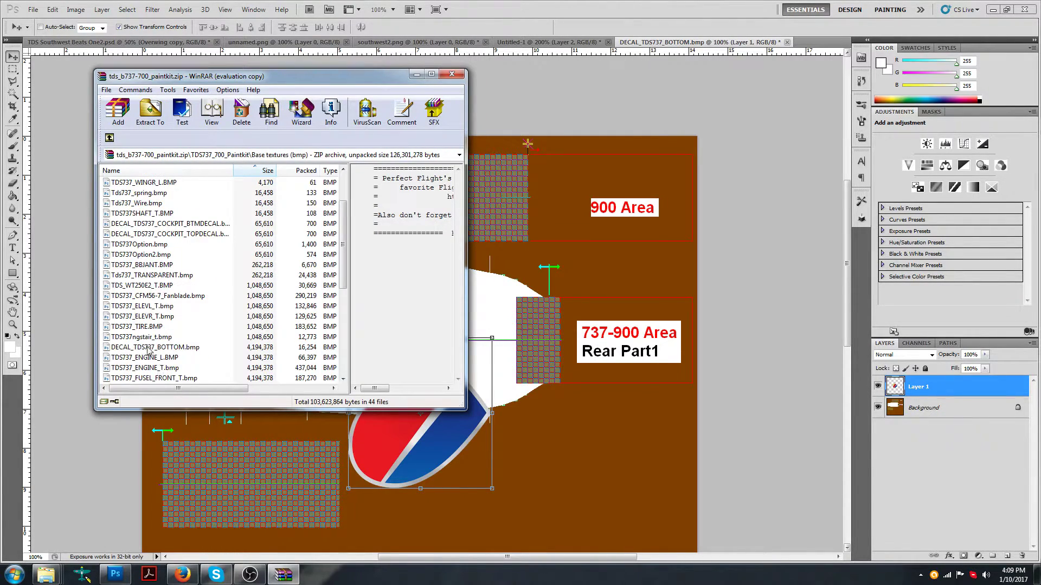
Zoom the decal to 200% and drag the Southwest heart up onto the white area.
click(586, 386)
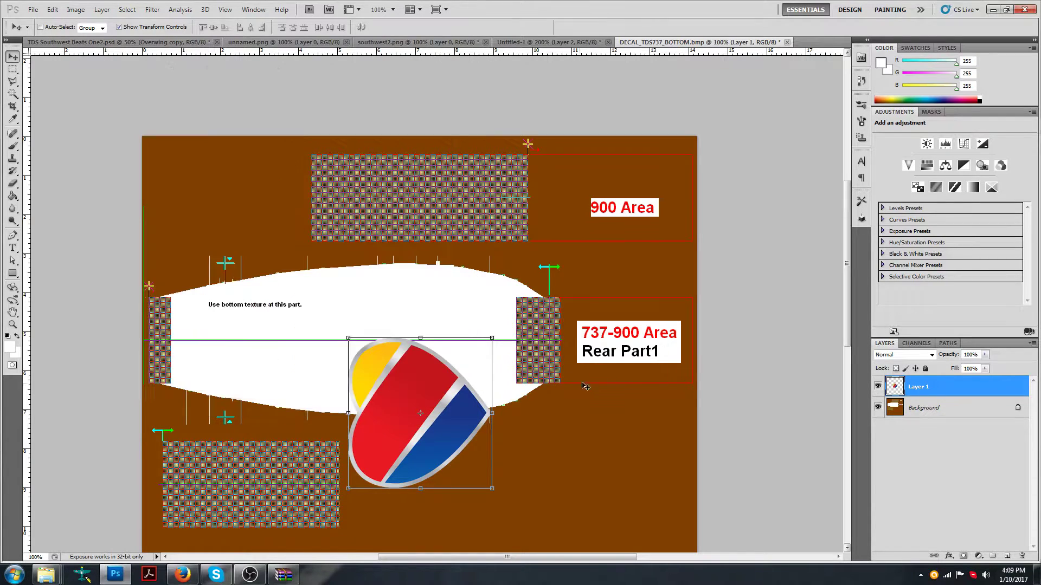
drag(461, 395, 554, 206)
scroll(553, 206, up, 3)
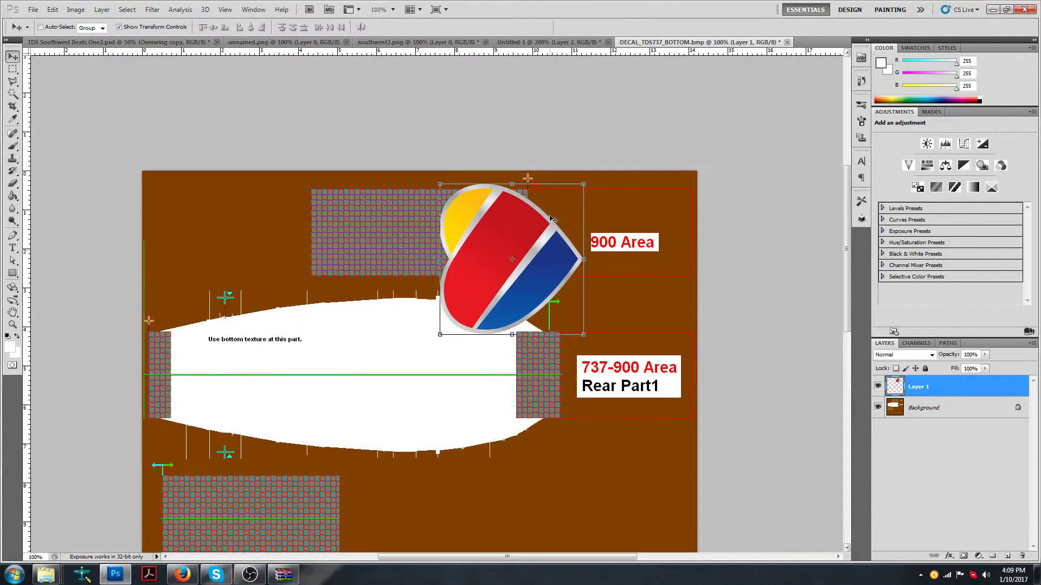
click(393, 9)
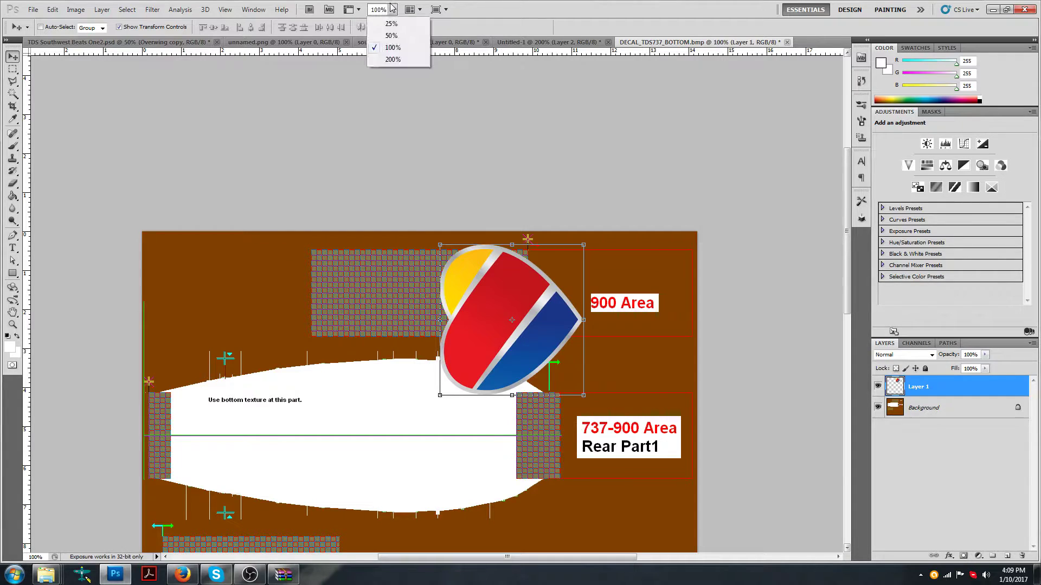
click(393, 60)
drag(599, 258, 365, 460)
scroll(364, 461, down, 4)
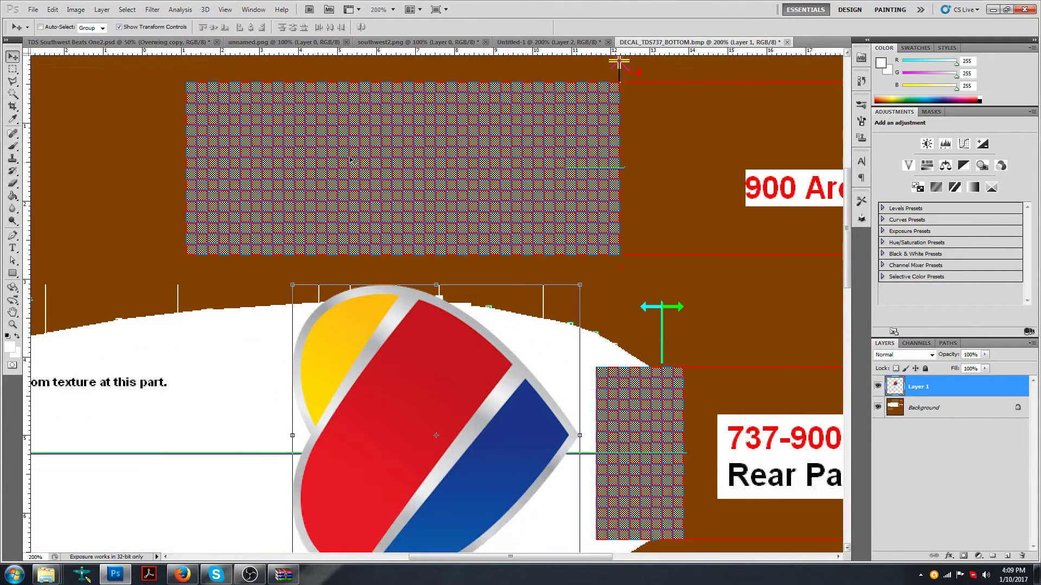
scroll(157, 186, up, 3)
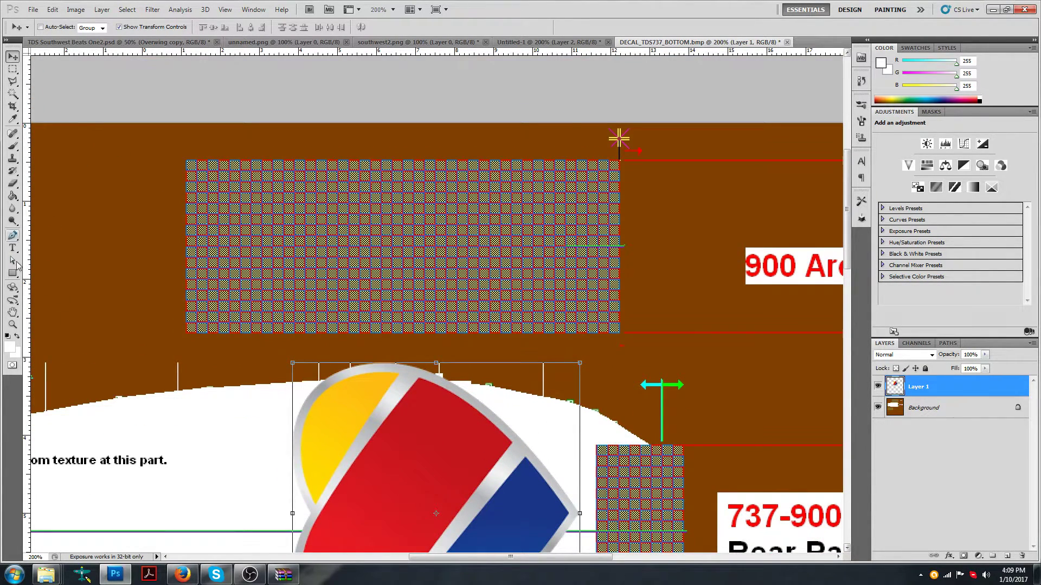
Marquee the upper checkered rectangle, then switch to the livery document.
click(13, 67)
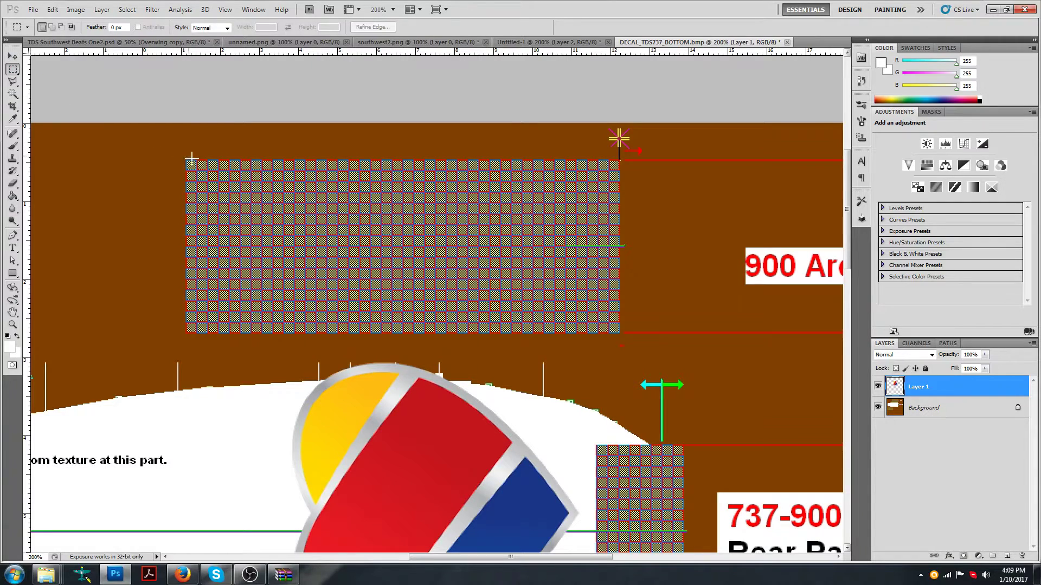
drag(186, 160, 620, 333)
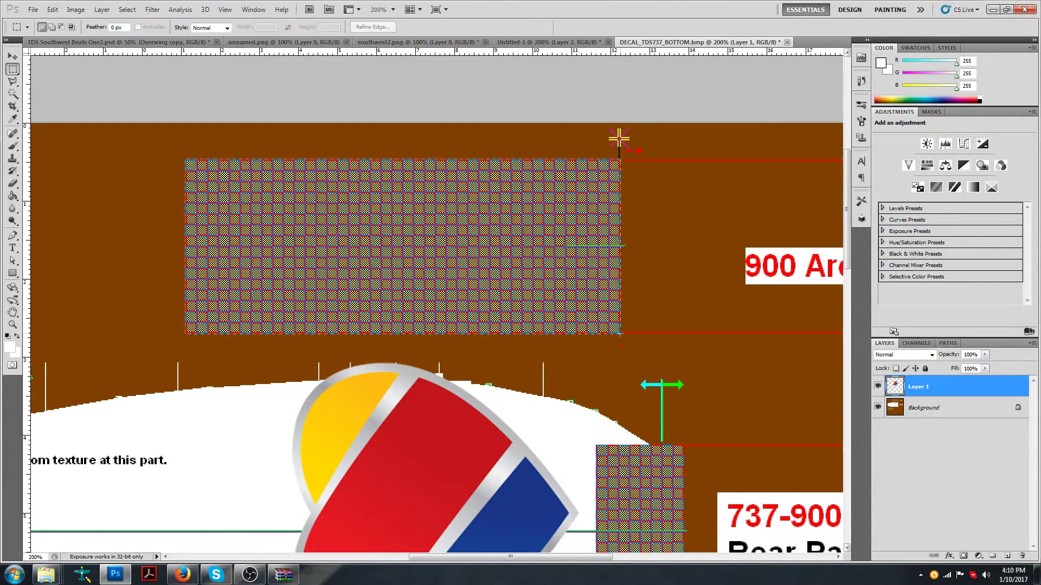
click(96, 45)
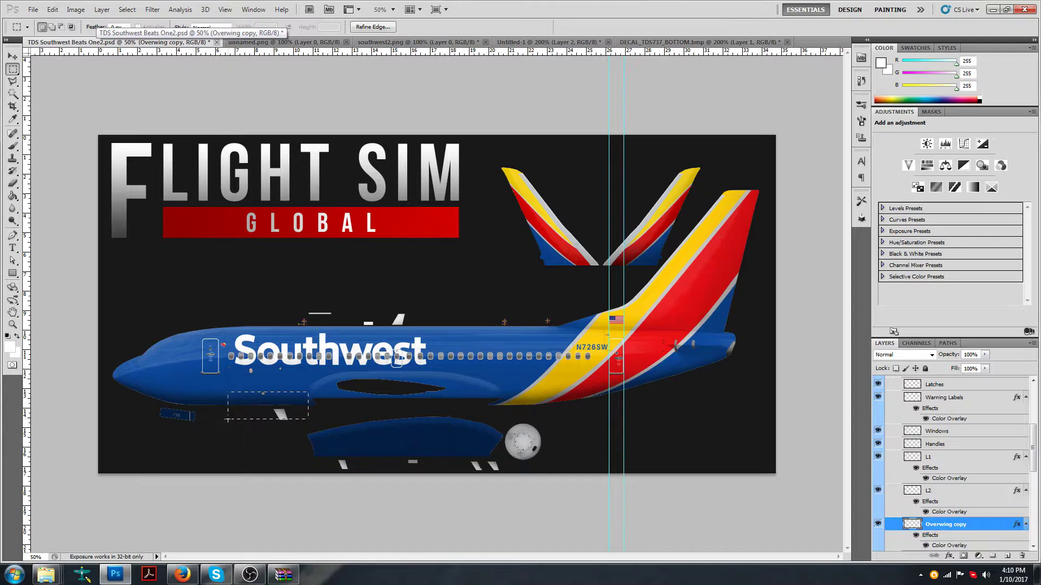
Return to DECAL_TDS737_BOTTOM.bmp, dismiss the empty-selection warning, and deselect.
drag(227, 420, 197, 423)
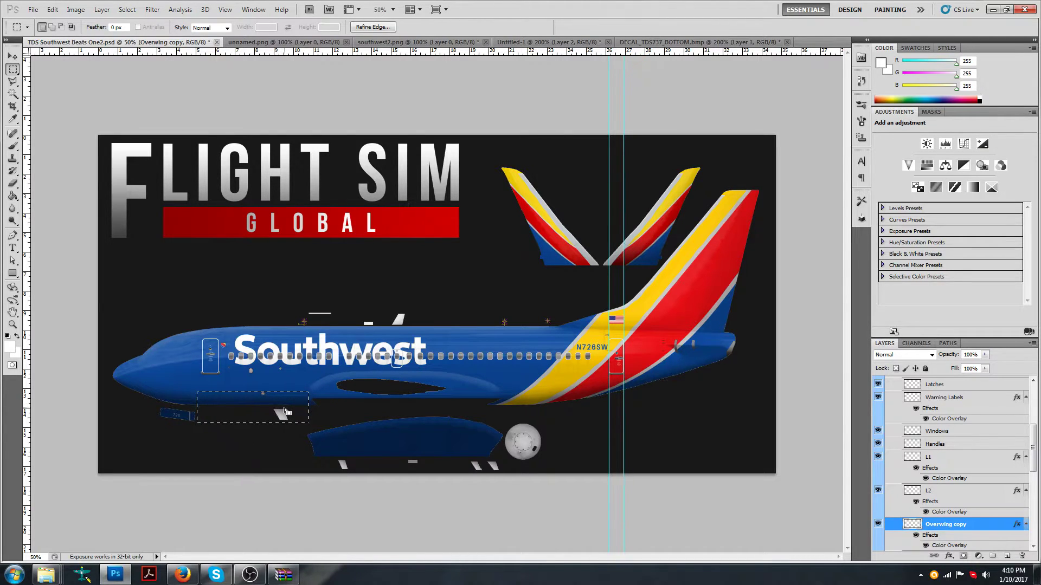
click(678, 43)
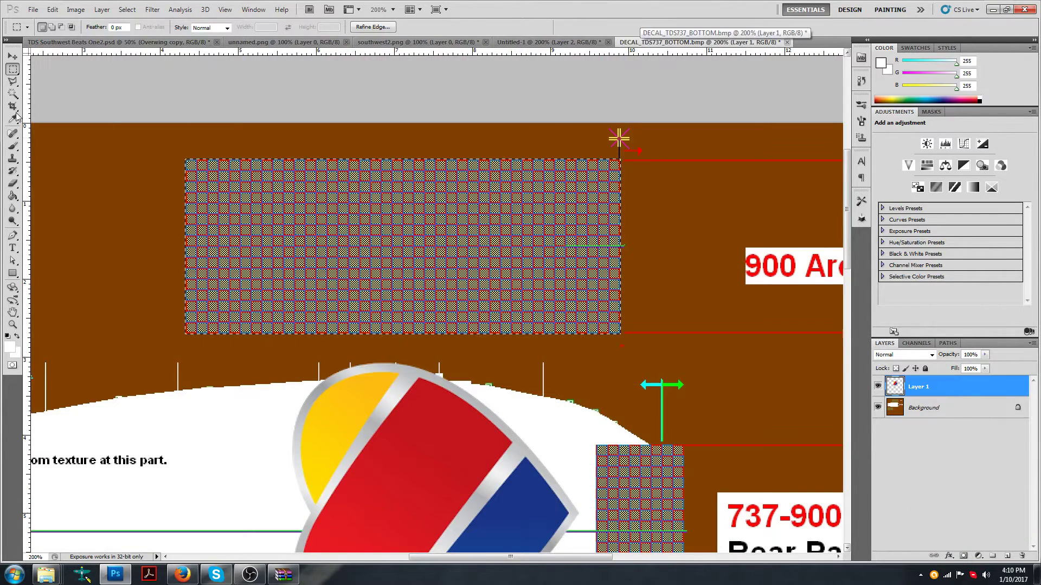
click(12, 56)
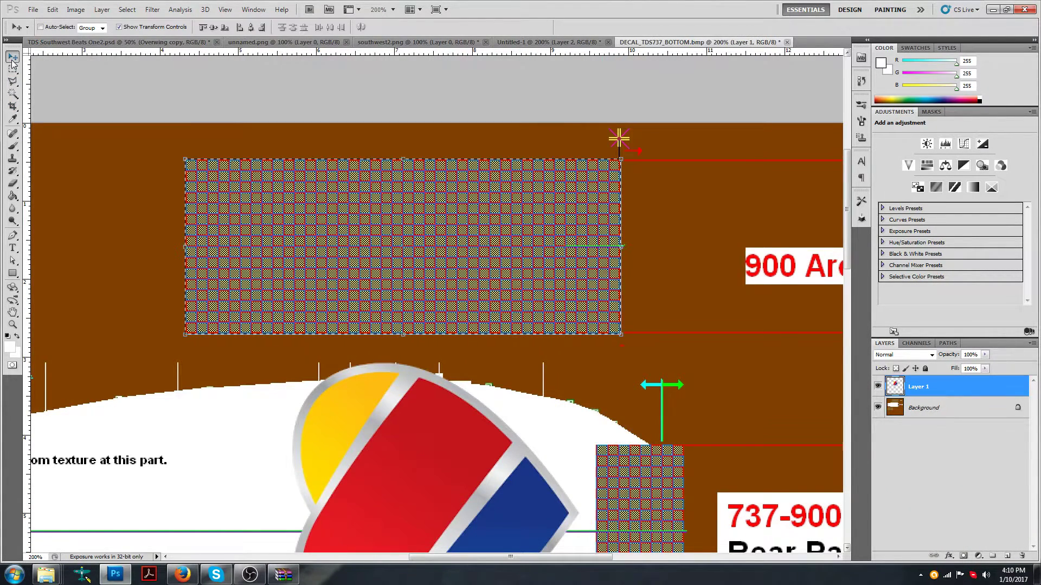
click(359, 179)
click(518, 214)
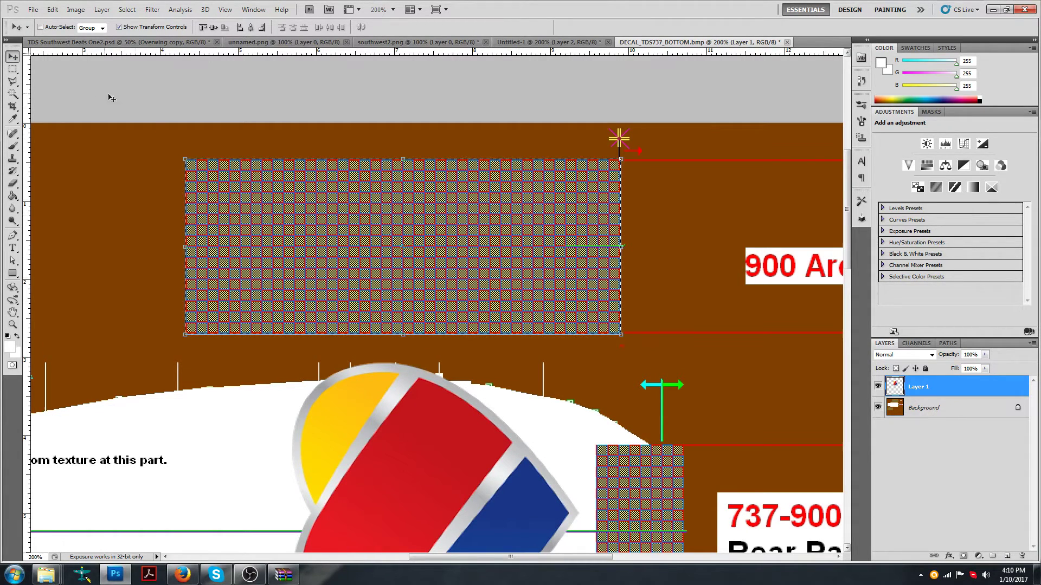
click(13, 69)
right_click(293, 179)
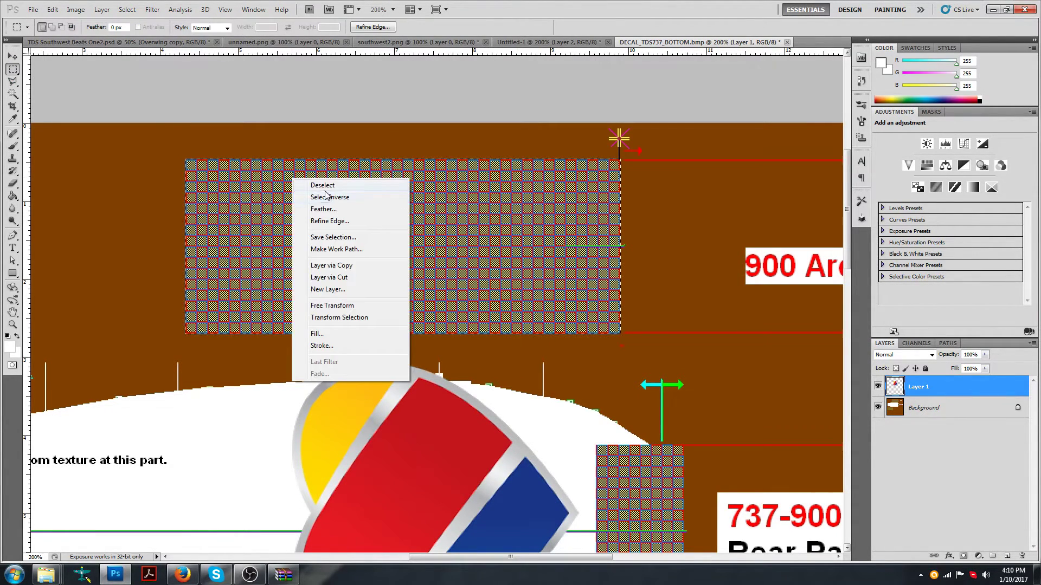
click(324, 186)
Scale the heart logo to about 37% and place it in the upper checkered rectangle.
click(12, 57)
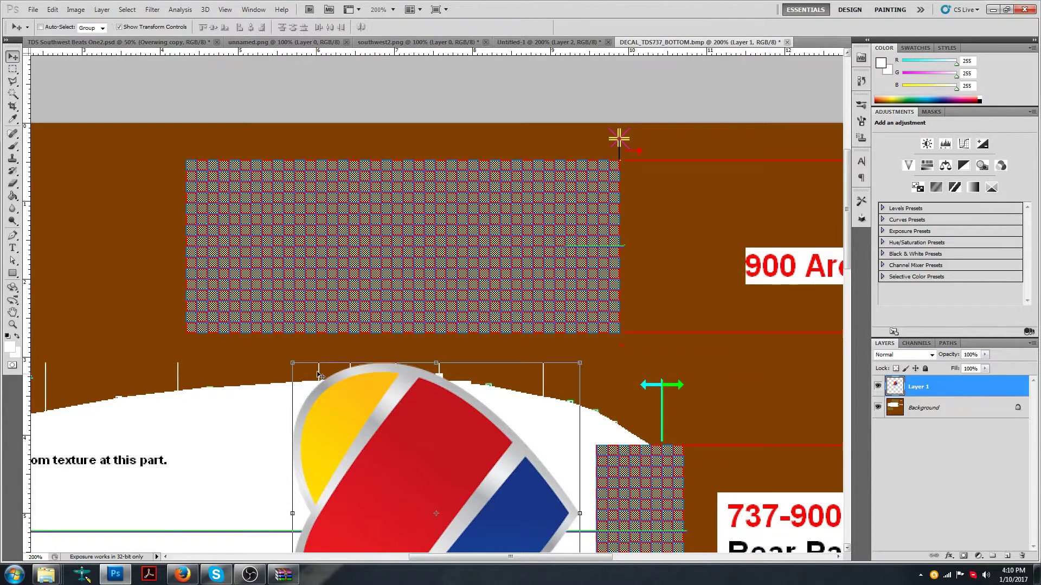
drag(385, 453, 411, 187)
drag(323, 95, 521, 254)
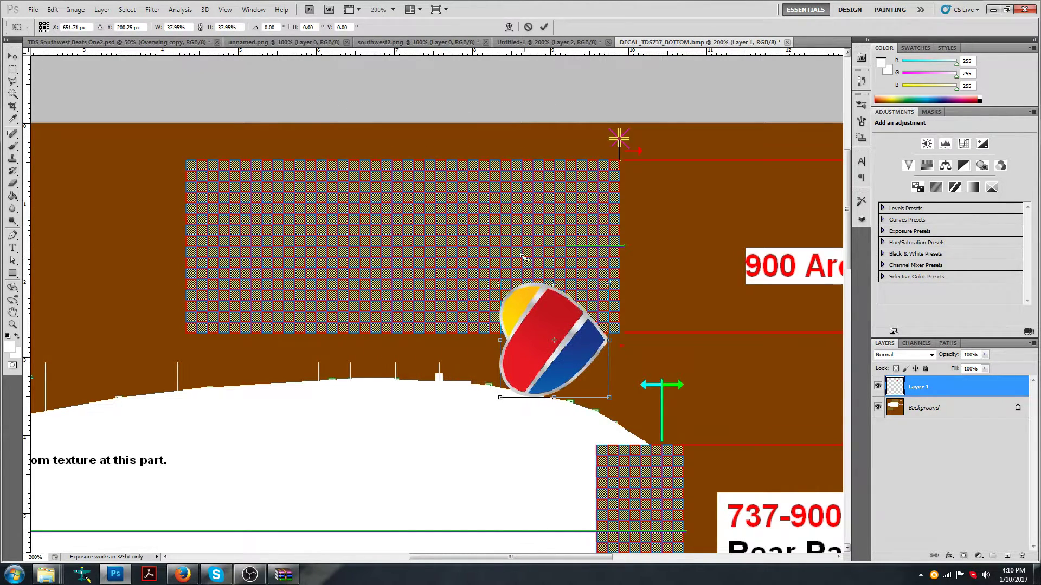
drag(524, 331, 535, 249)
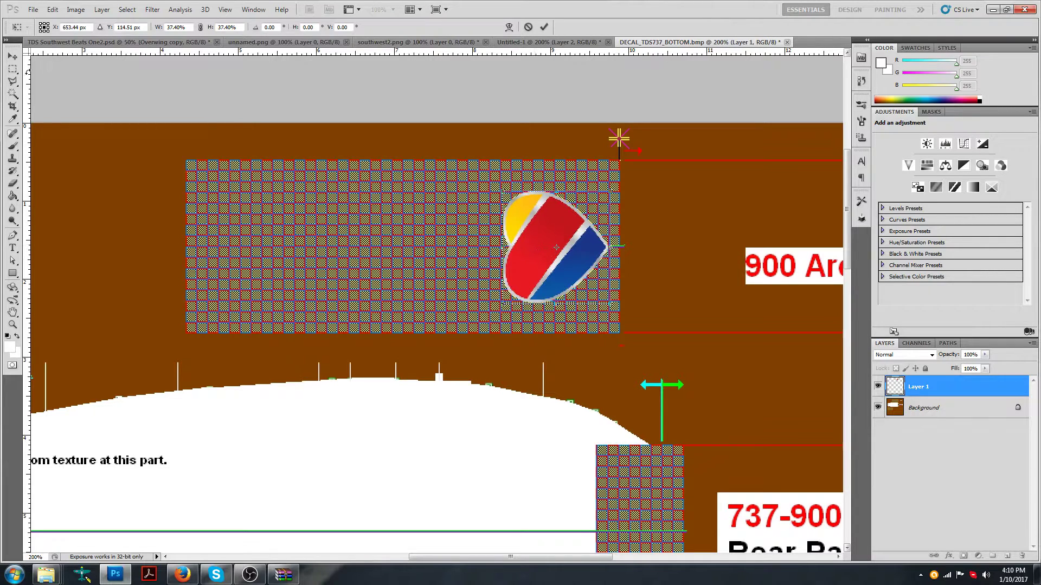
click(13, 69)
key(Return)
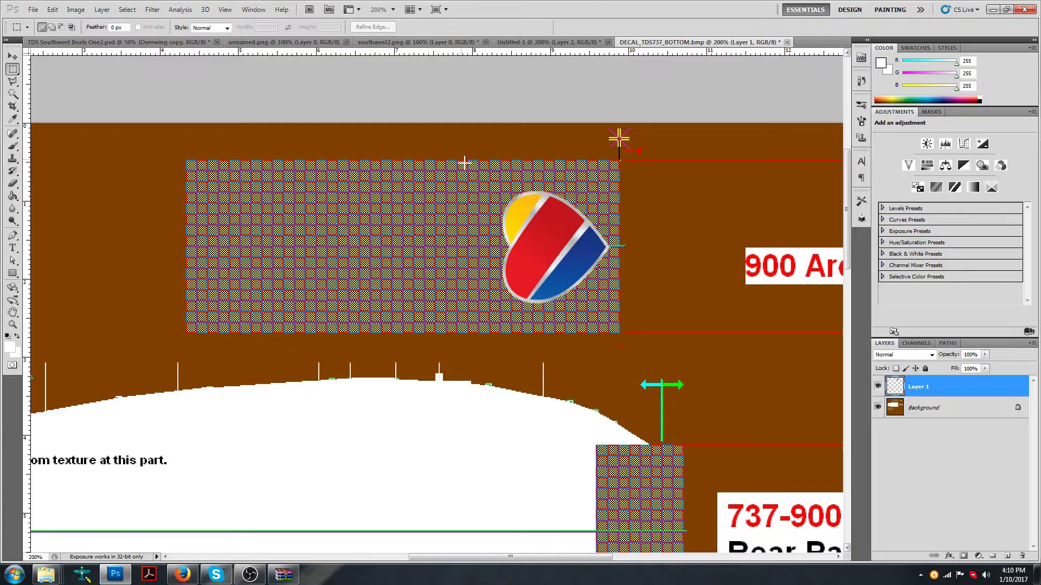
click(627, 319)
key(v)
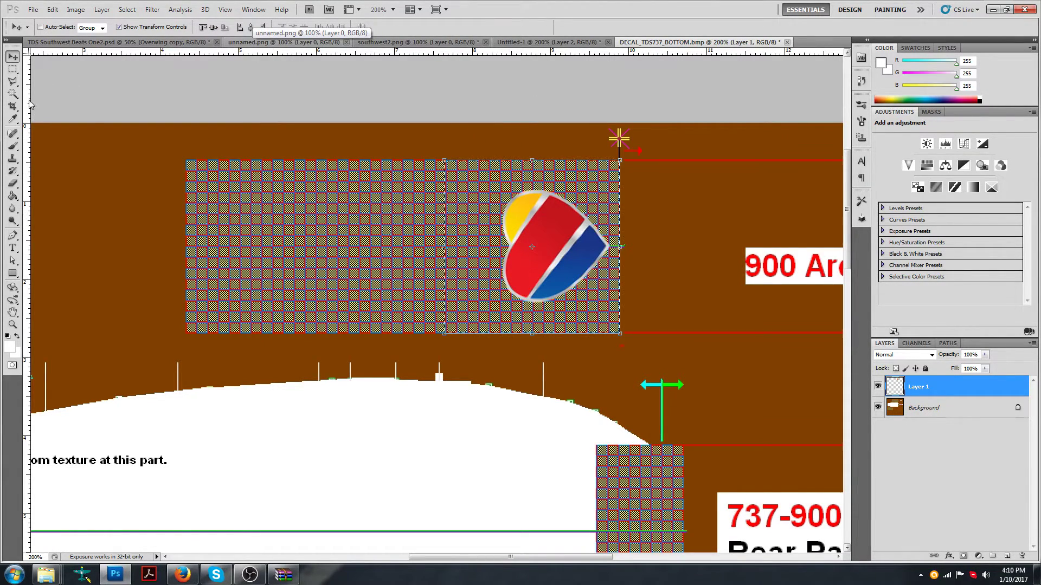
click(12, 68)
right_click(497, 234)
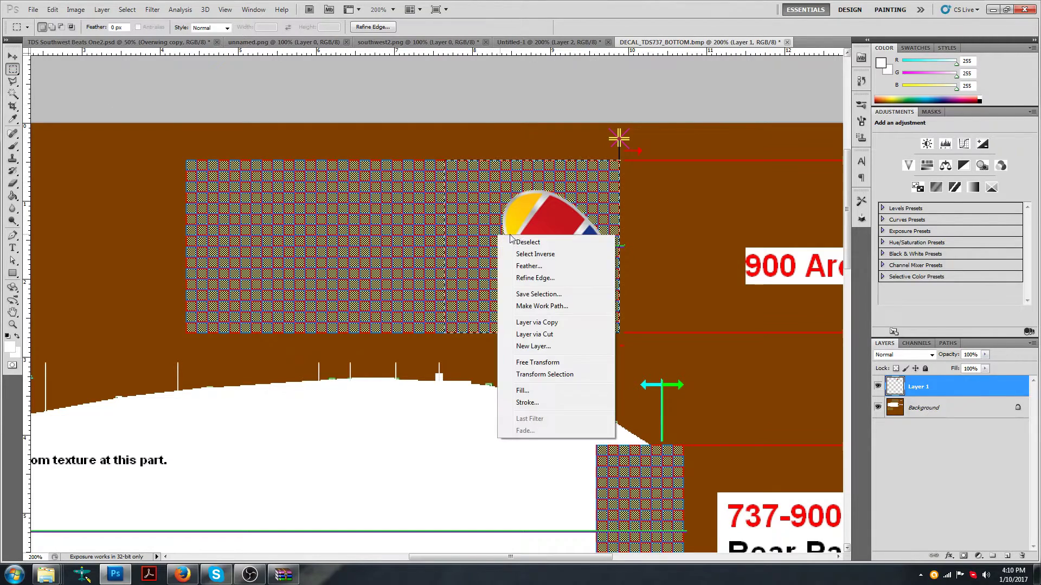
click(512, 239)
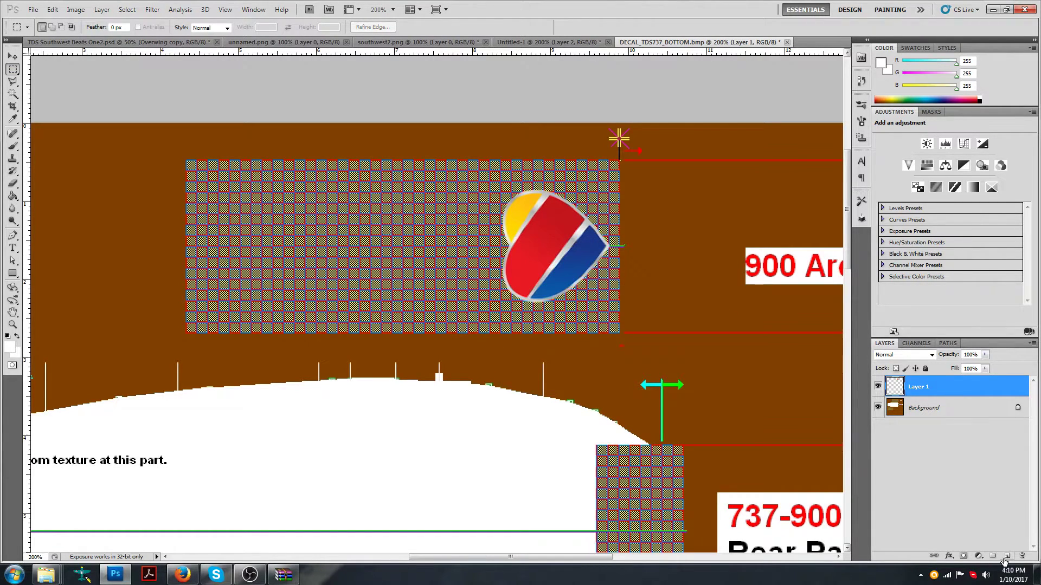
Add Layer 2 below Layer 1 with a white rectangle over the checkered area, viewed at 50%.
click(1006, 556)
drag(917, 391, 916, 416)
click(14, 274)
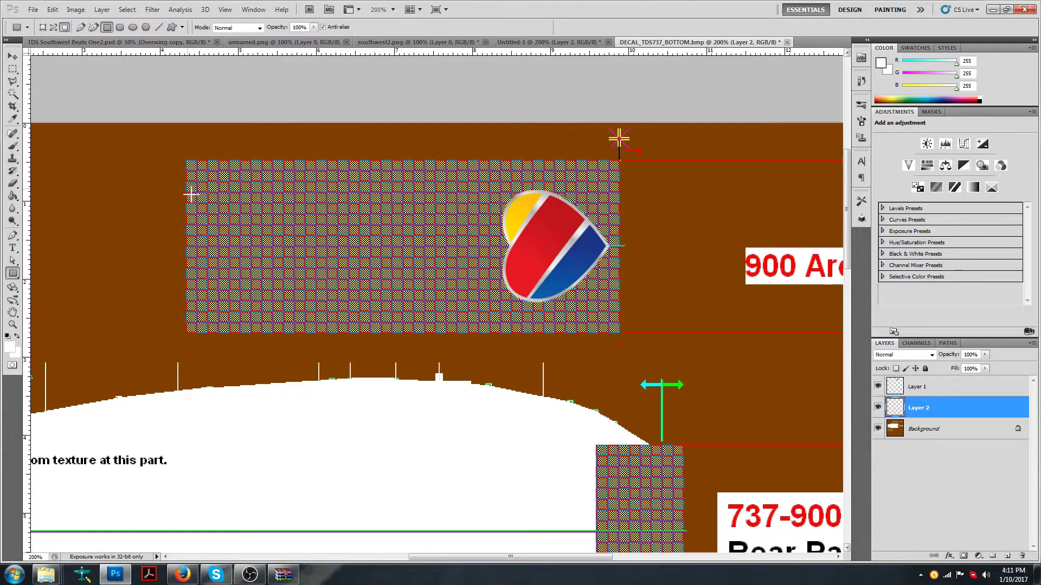
drag(162, 145, 645, 350)
click(392, 9)
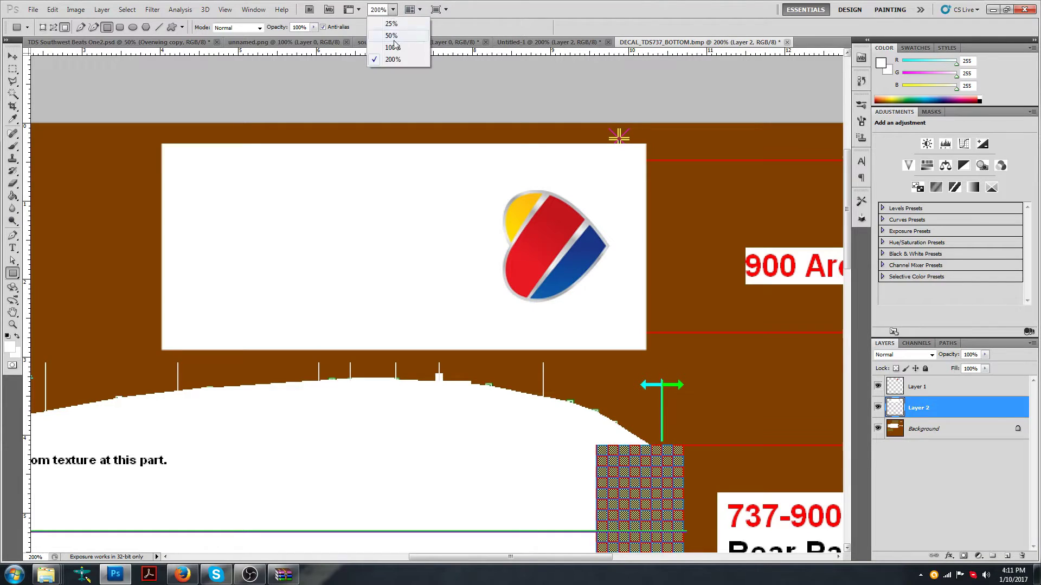
click(391, 39)
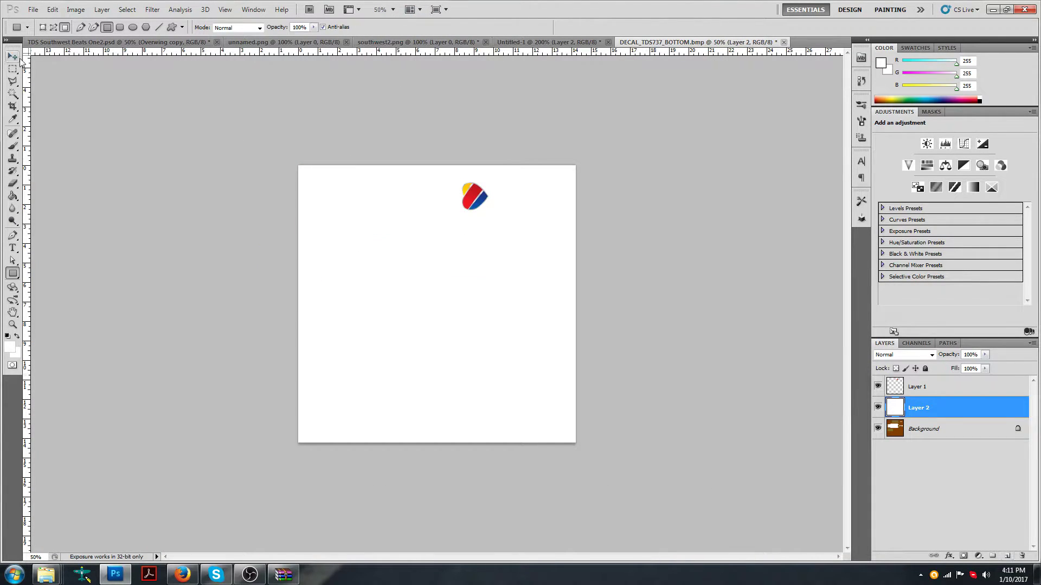
Fill the heart selection with white in the Alpha 1 channel, then deselect.
click(915, 345)
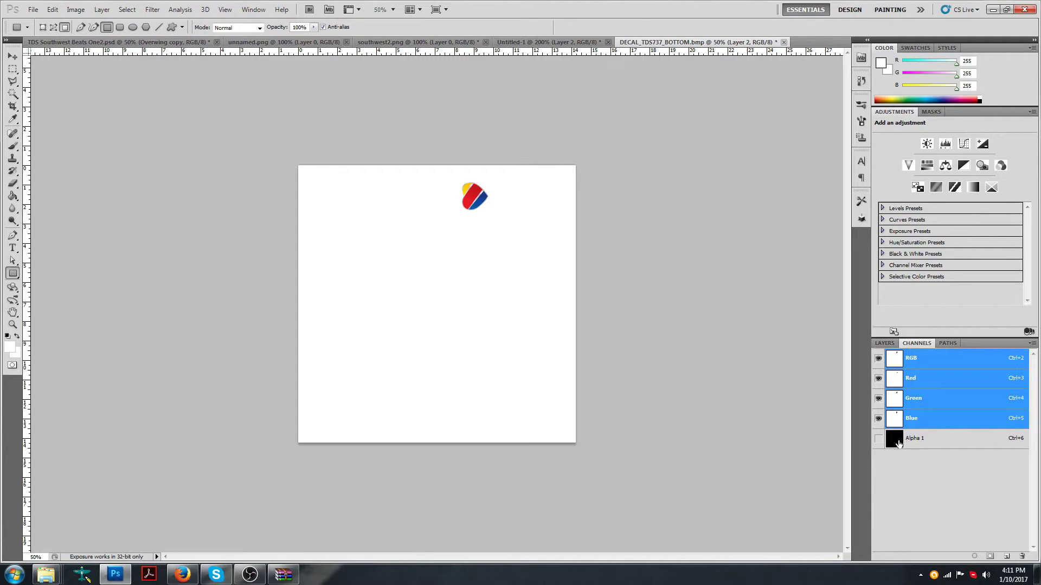
click(878, 439)
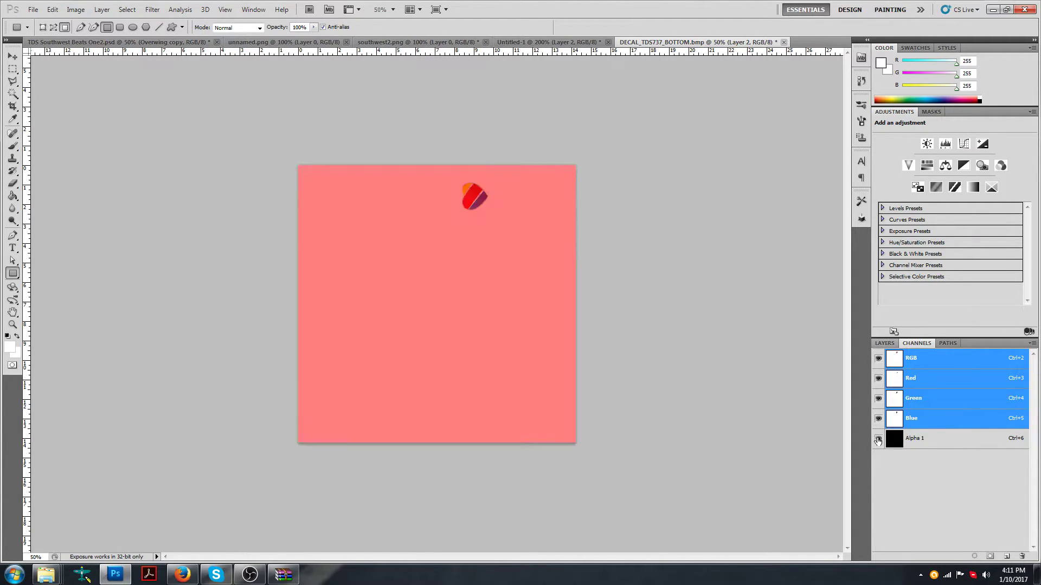
click(878, 358)
click(885, 343)
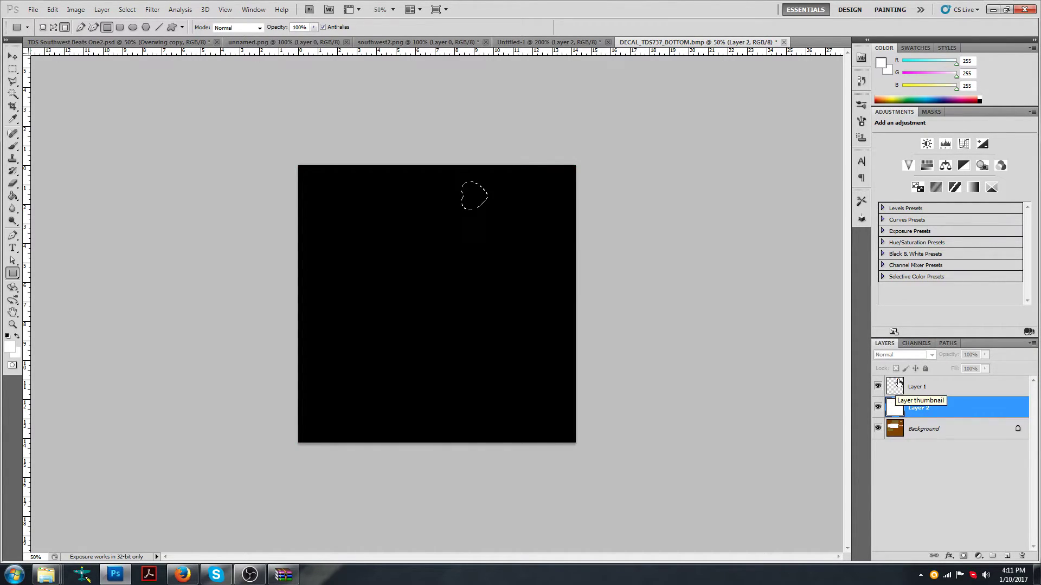
click(917, 343)
click(935, 444)
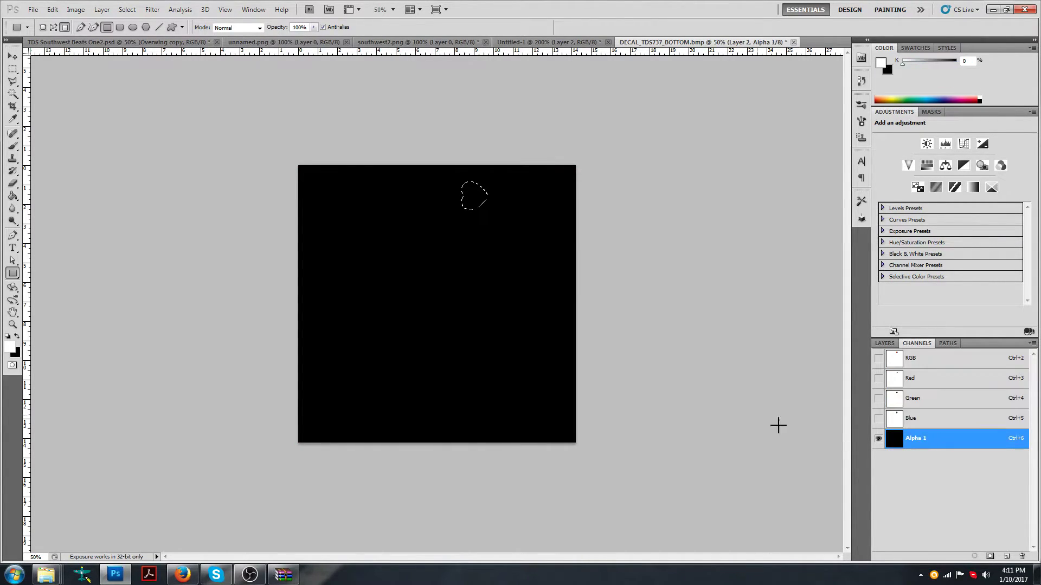
drag(417, 155, 467, 202)
key(alt+BackSpace)
click(13, 68)
right_click(458, 196)
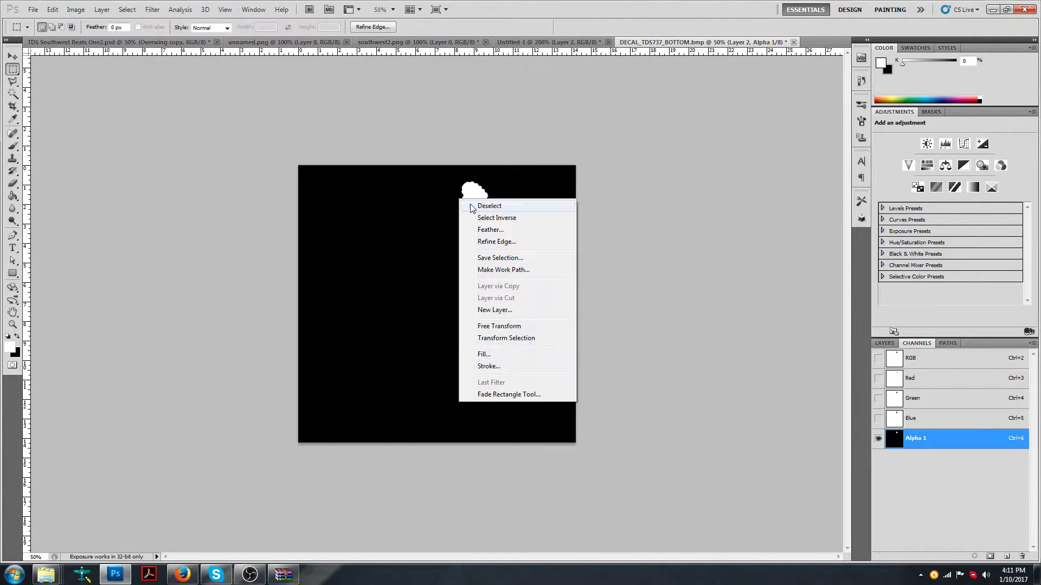
click(477, 205)
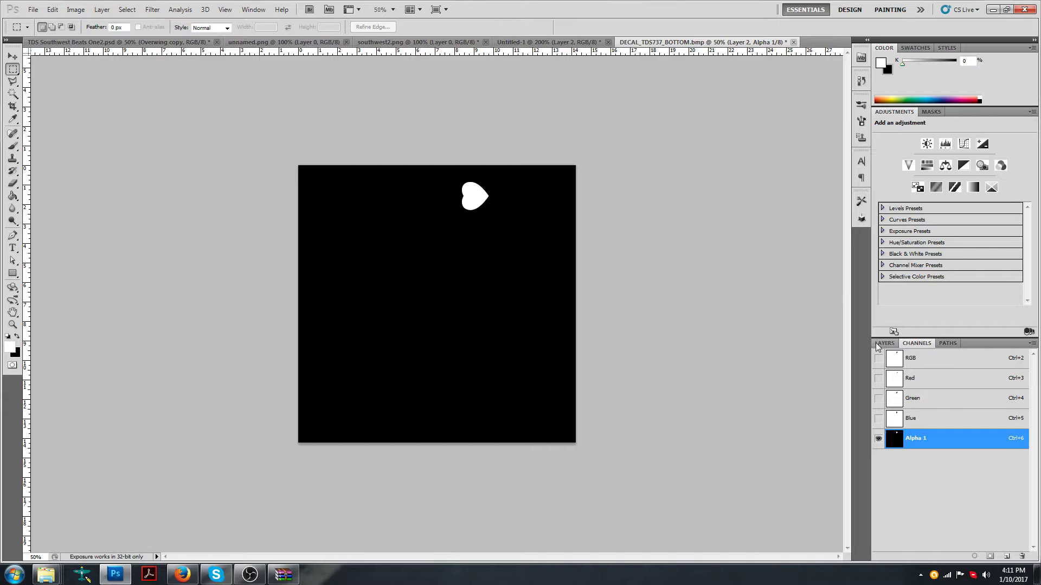
Restore the colour channels, swap colours, and start Save As into the Desktop folder.
click(878, 358)
click(878, 438)
key(x)
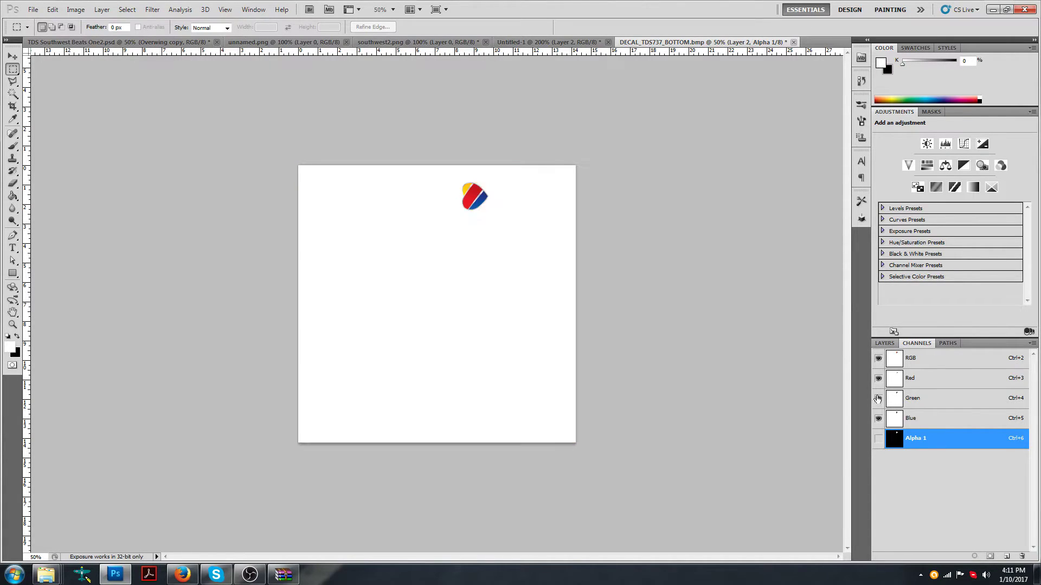
click(885, 343)
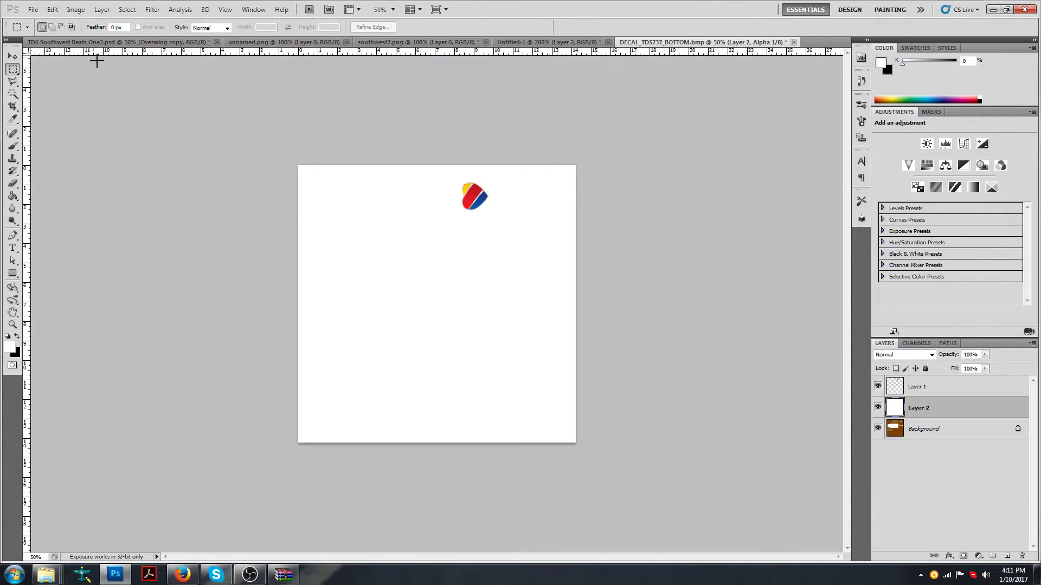
click(25, 9)
click(54, 175)
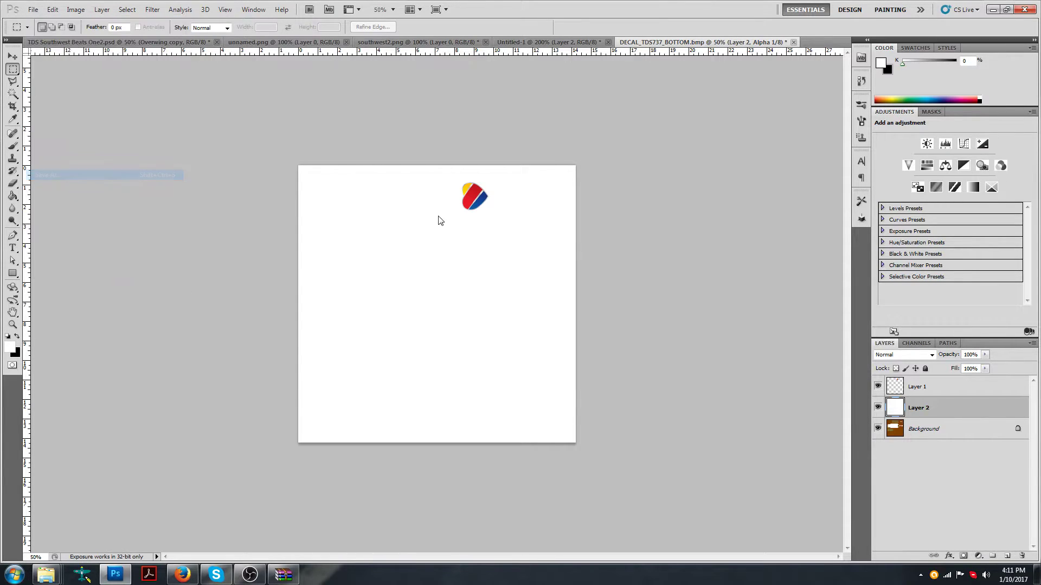
click(396, 154)
Save the bottom decal in BMP format with 32 Bit options, then minimize Photoshop.
click(507, 285)
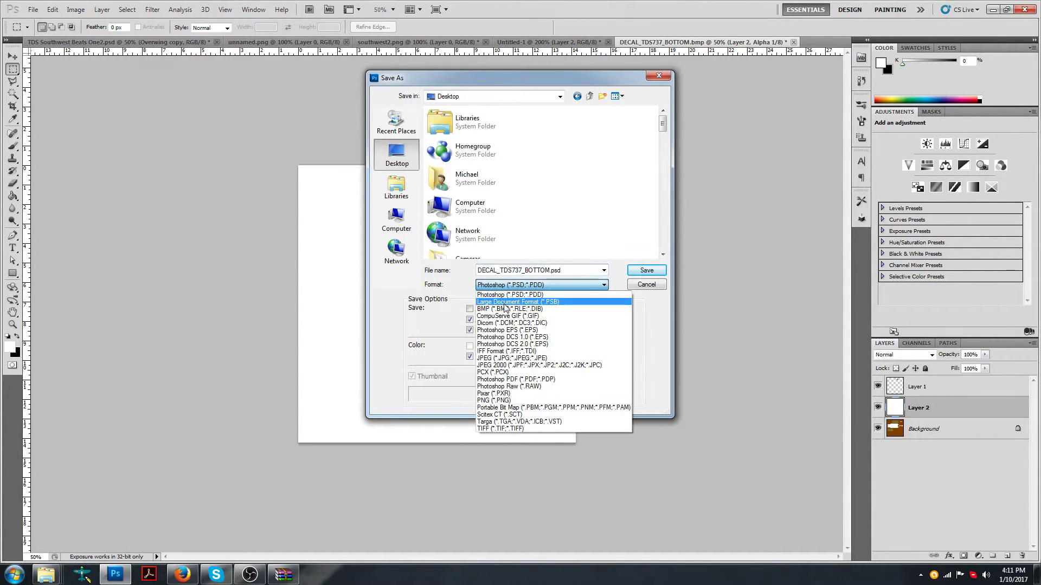
click(503, 308)
key(Return)
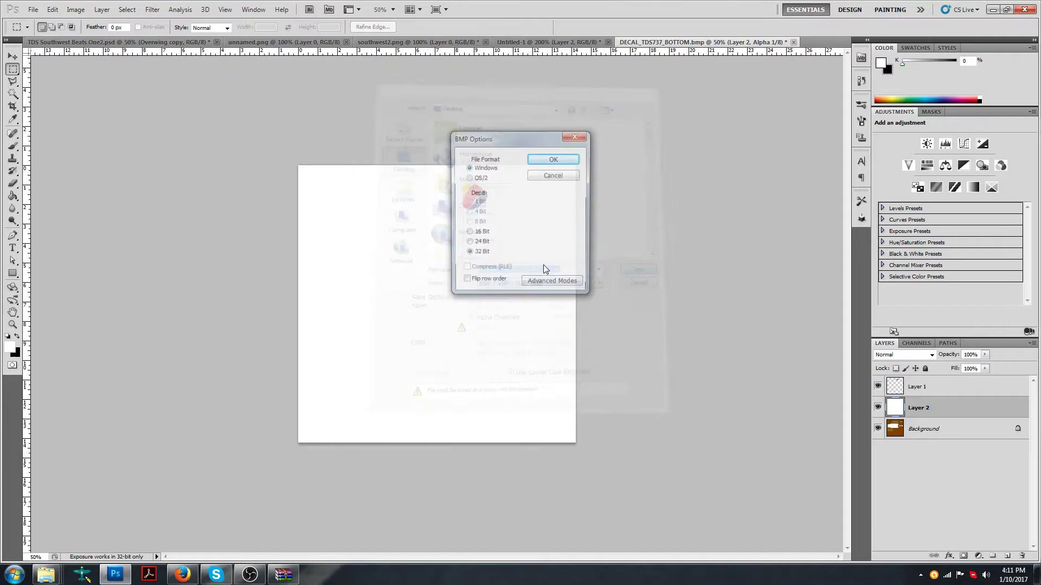
click(539, 163)
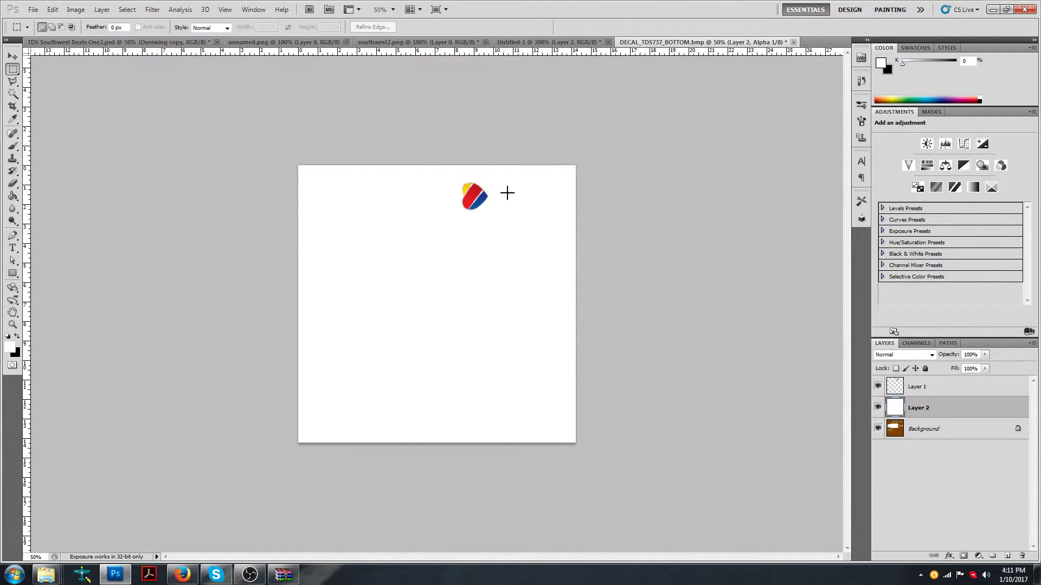
click(992, 9)
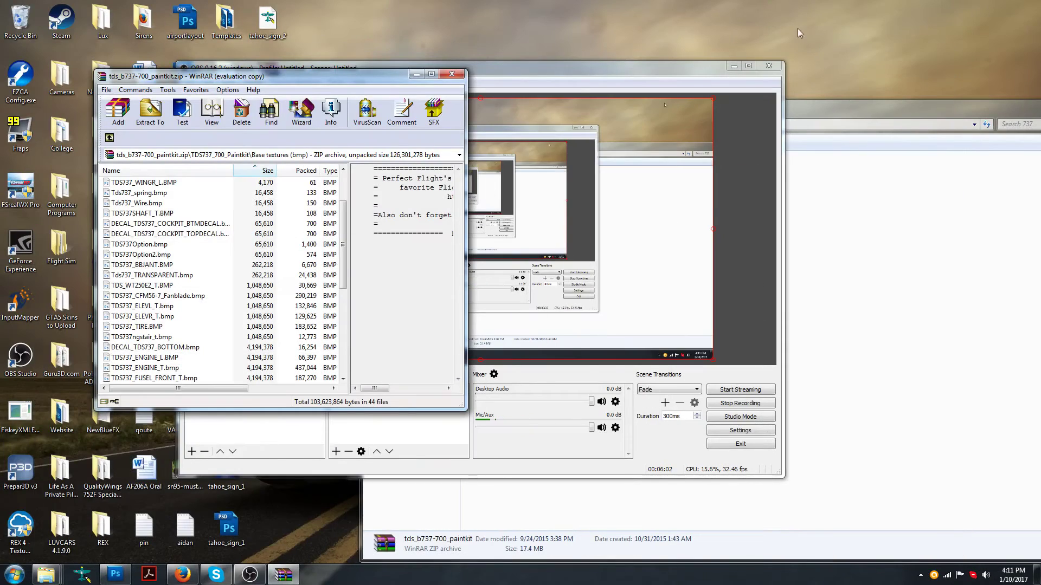
Clear the WinRAR, OBS and 737 folder windows and open the decal bitmap in DXTBmp.
click(416, 74)
click(733, 65)
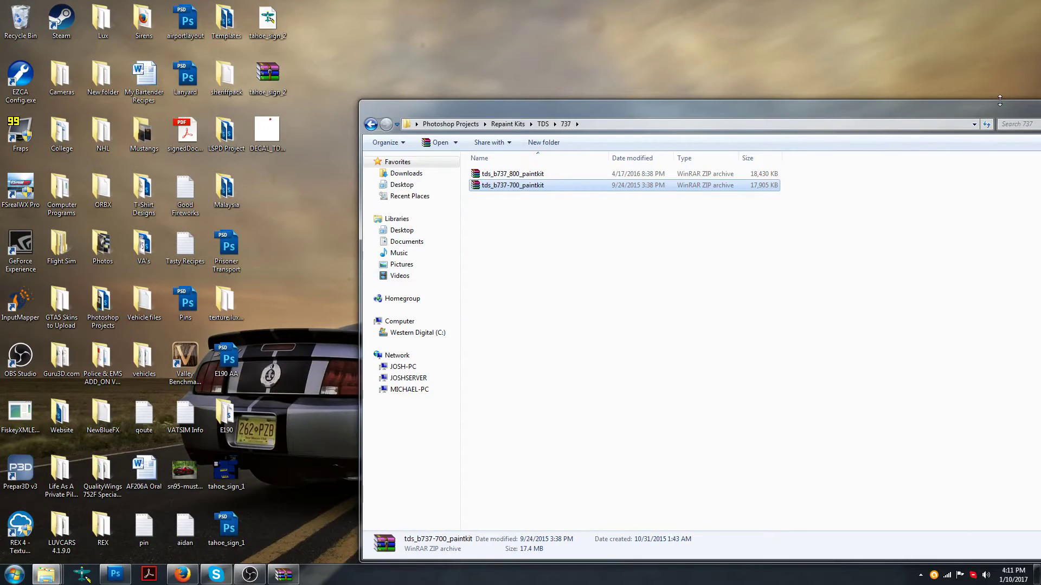
drag(906, 110, 634, 71)
click(809, 66)
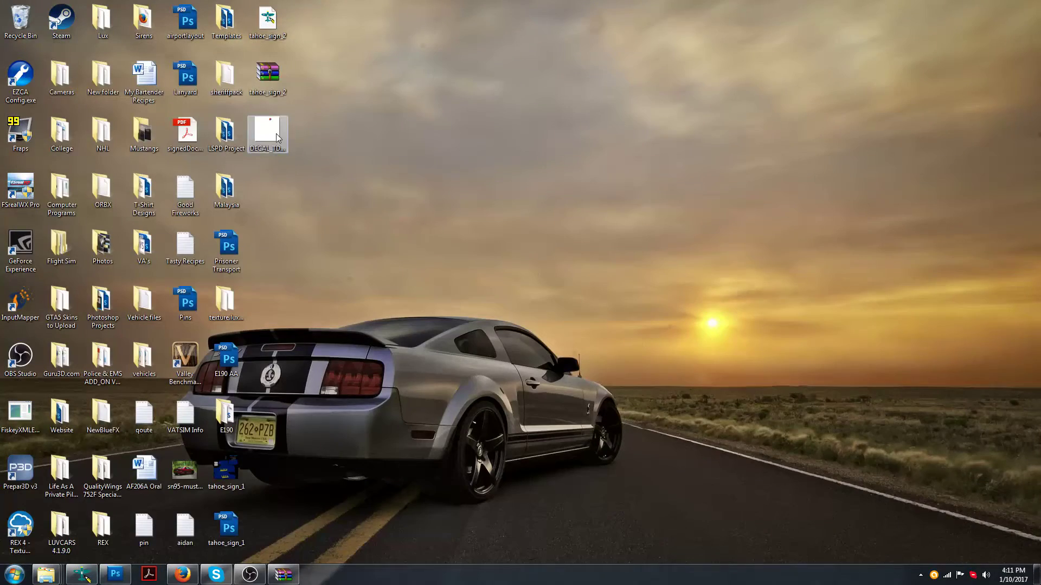
drag(271, 133, 210, 309)
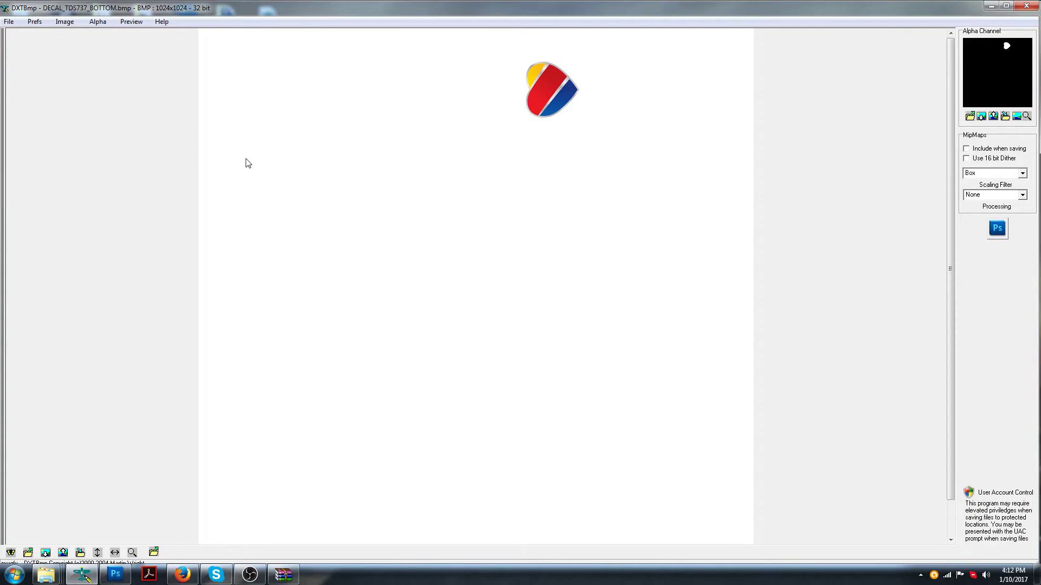
Save as Extended Bitmap over DECAL_TDS737_BOTTOM, confirm the replacement, and close DXTBmp.
click(9, 22)
mouse_move(47, 58)
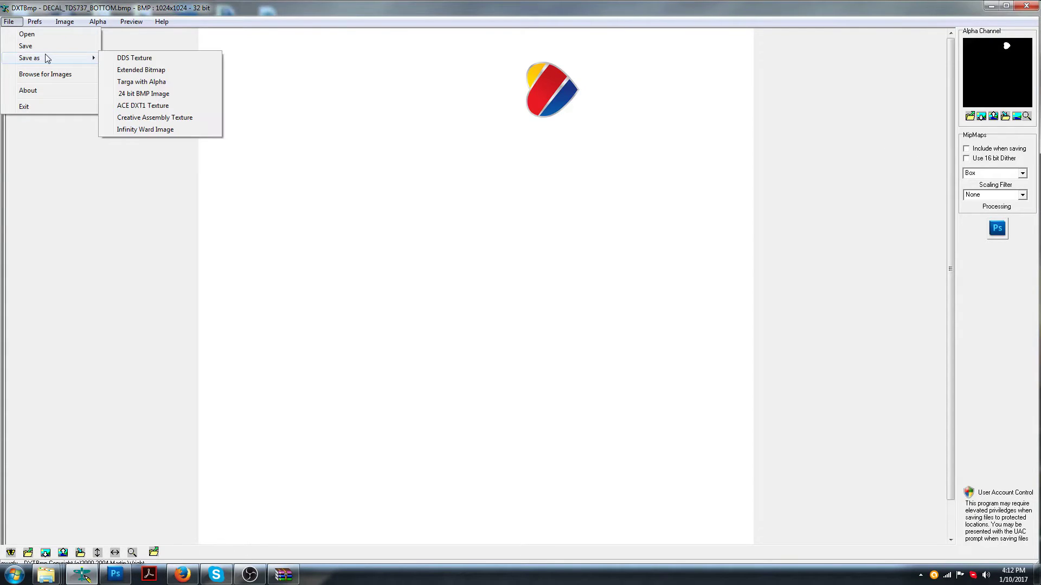
click(146, 71)
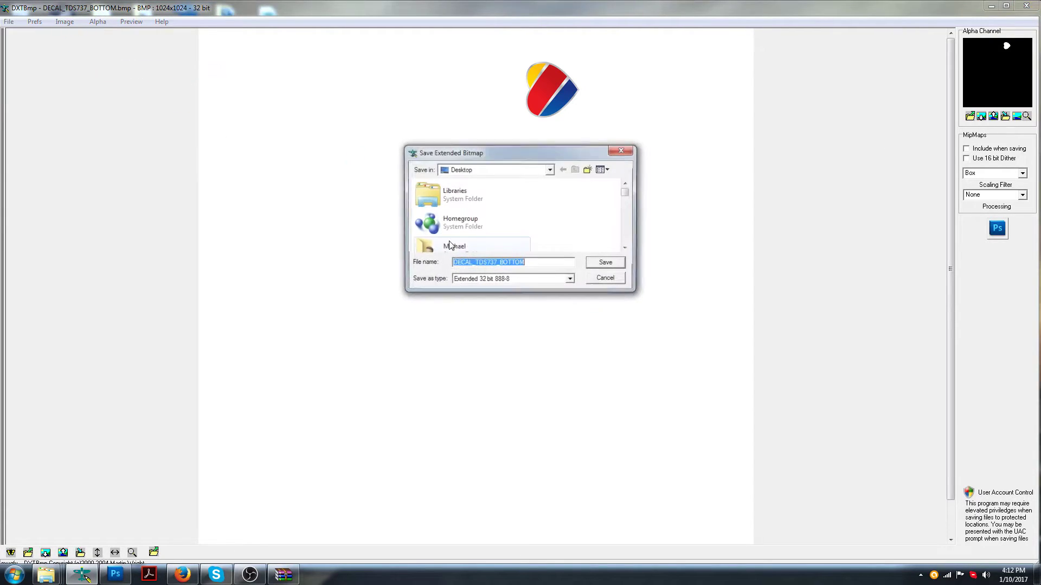
click(608, 264)
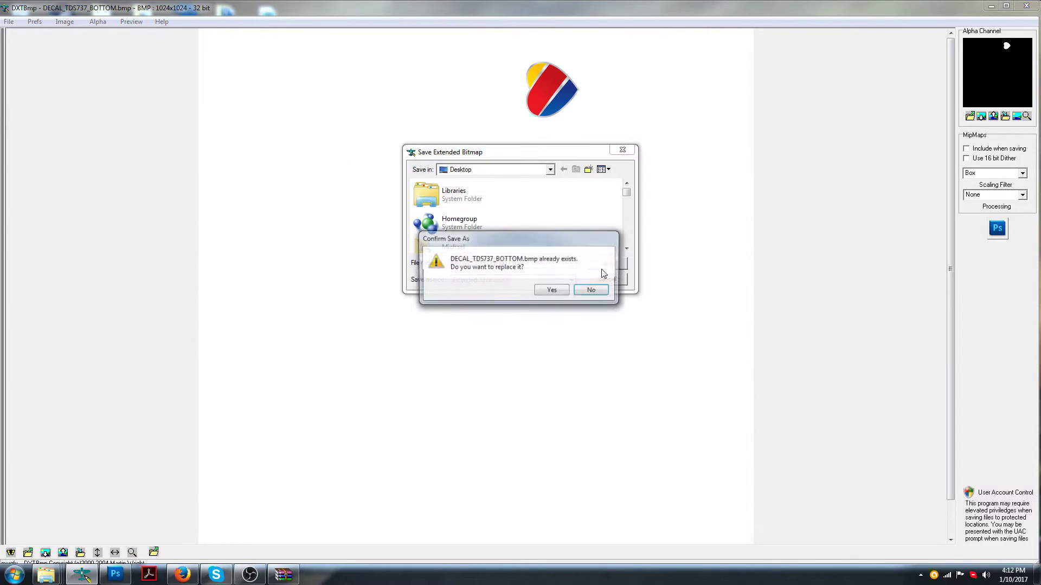
click(551, 291)
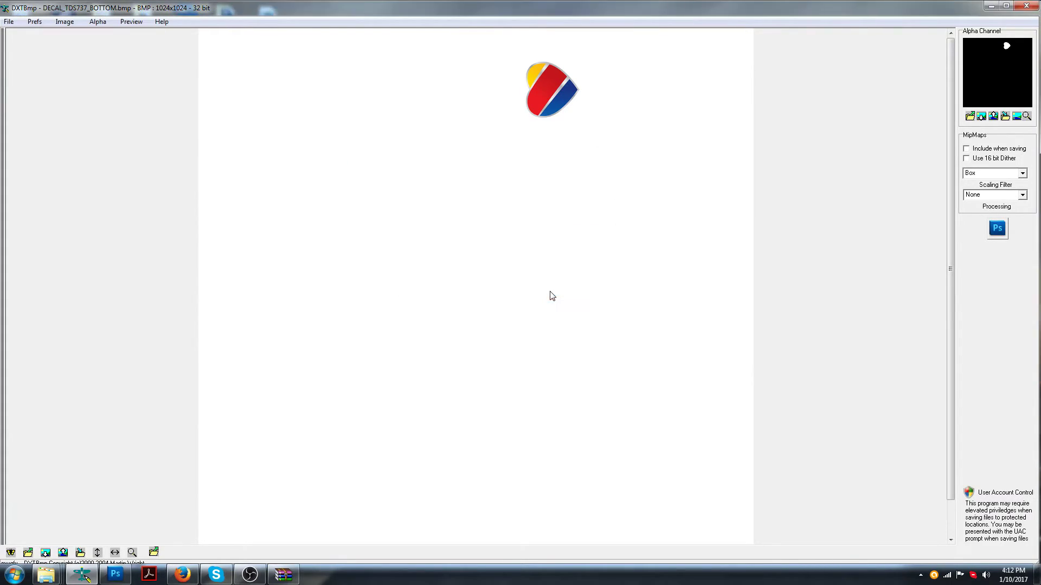
click(1019, 5)
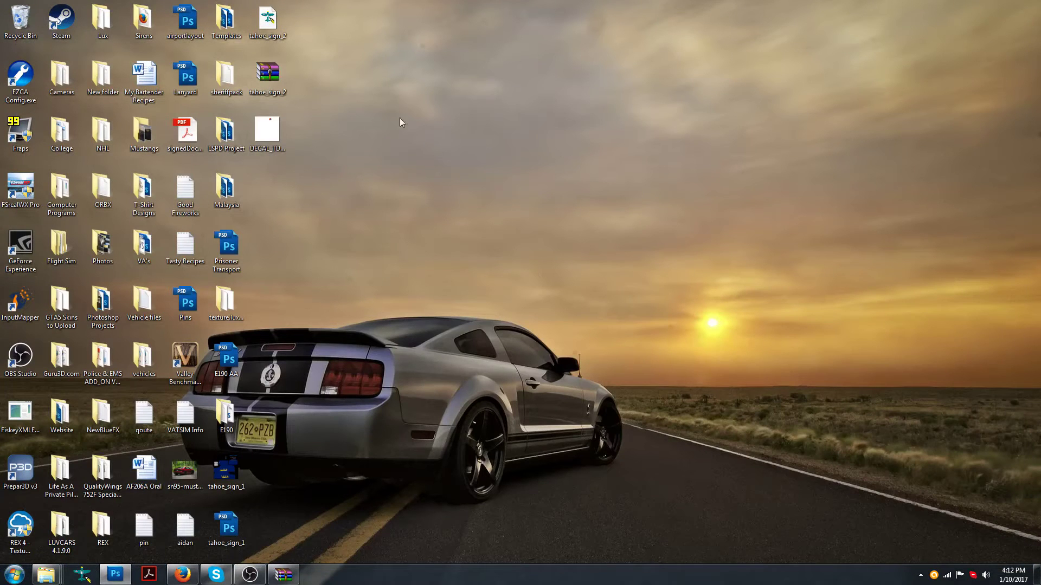
Check the saved DECAL_TDS737_BOTTOM file's details on the desktop and clear the selection.
click(271, 136)
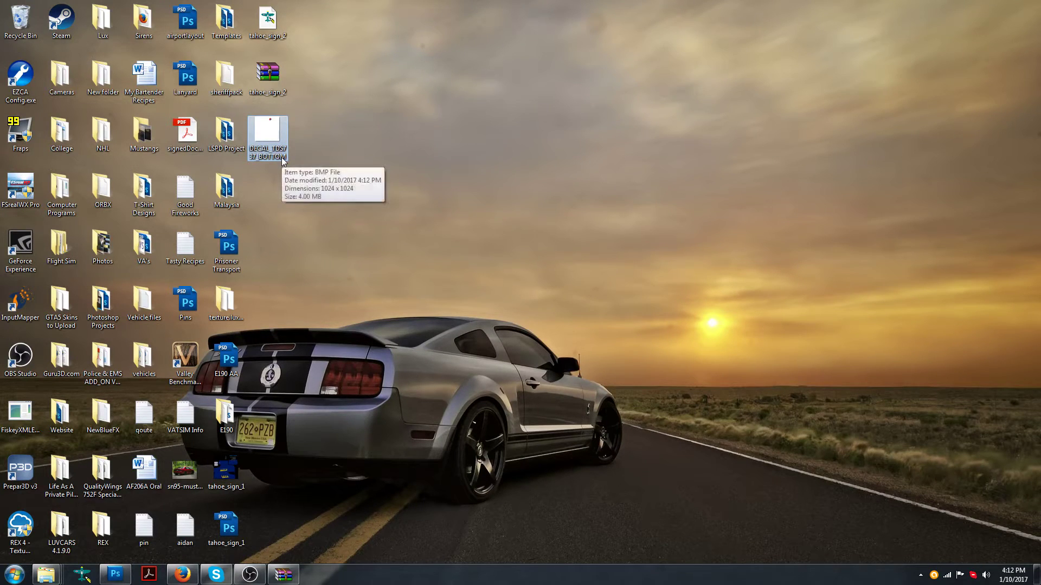
drag(275, 167, 124, 561)
click(287, 484)
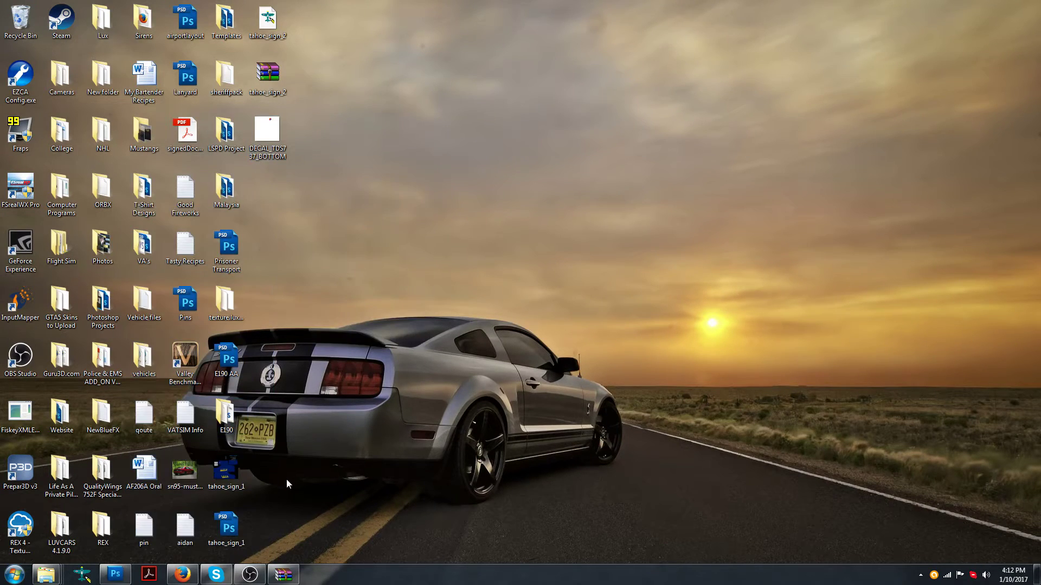
Bring Photoshop back and view the heart logo, southwest2.png and reference photo tabs.
click(115, 574)
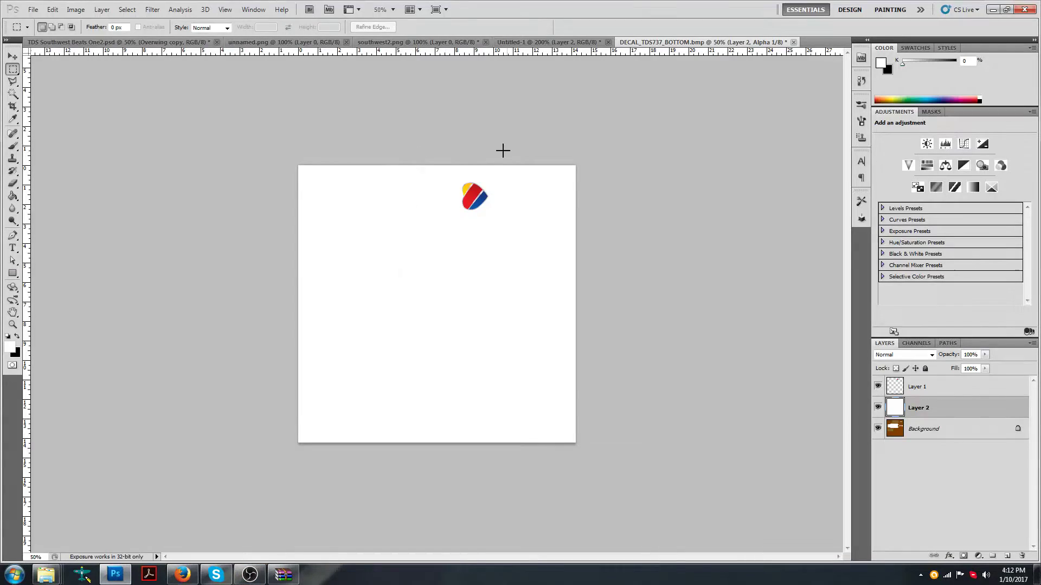
click(282, 42)
click(187, 42)
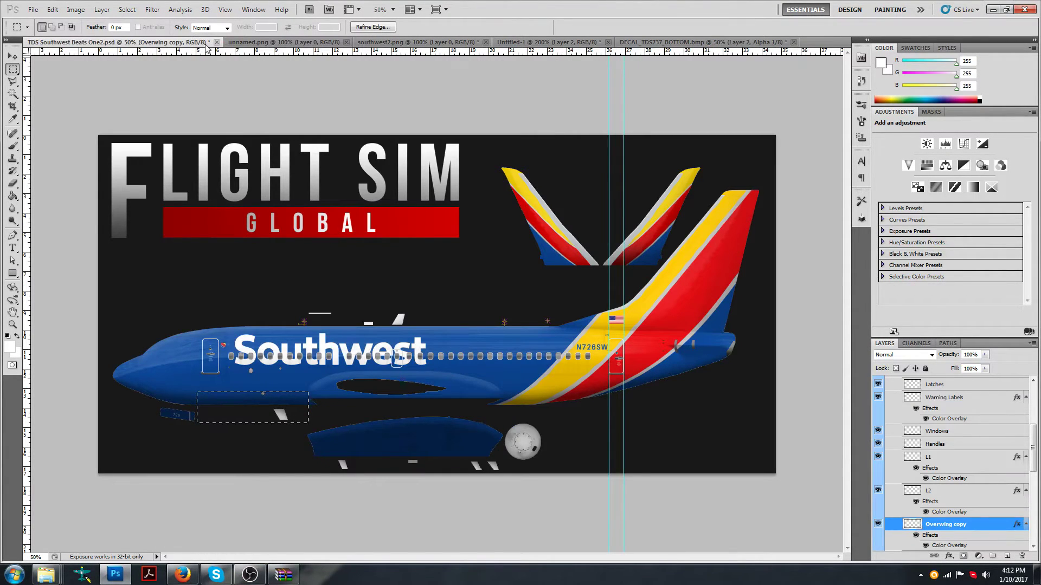
click(436, 43)
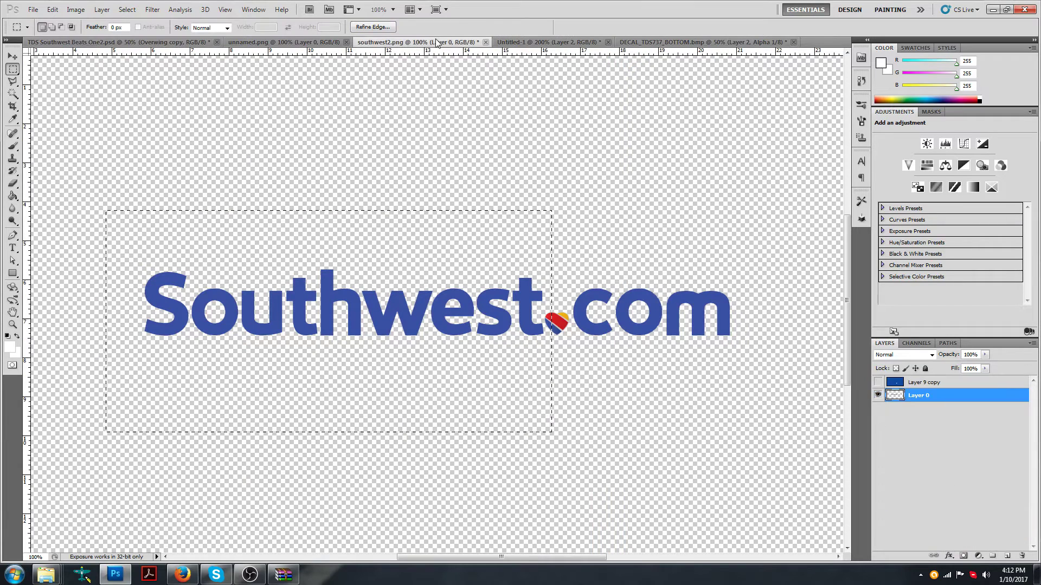
click(553, 42)
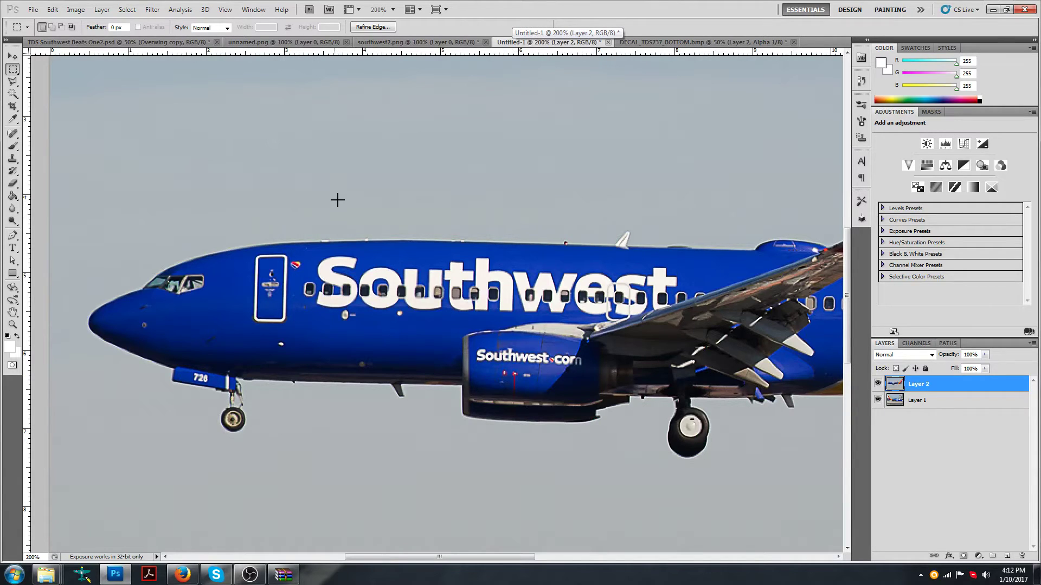
click(149, 42)
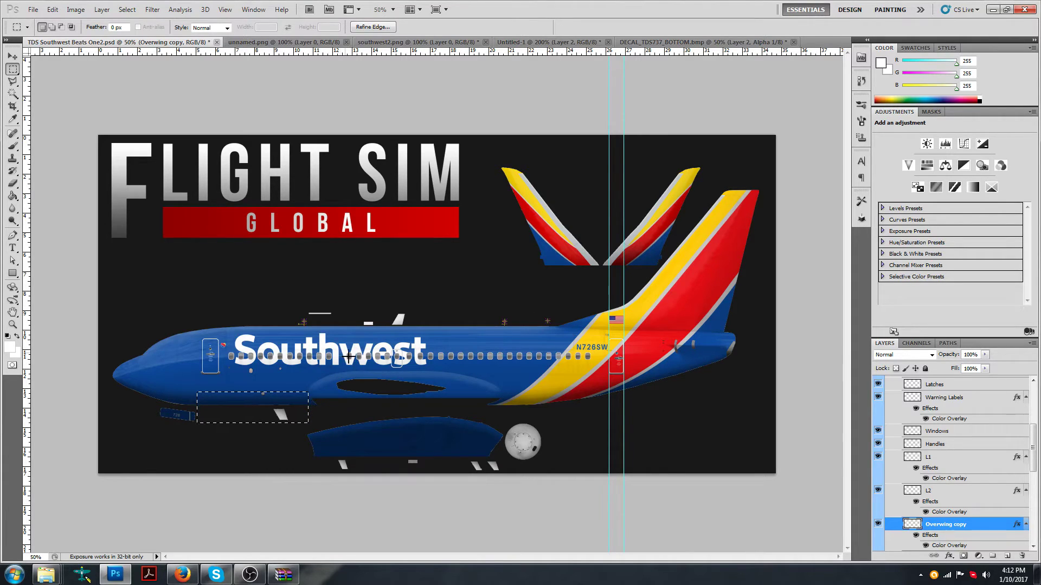
Make trial selections on the window row and the decal's heart logo, ending on the livery artwork.
drag(347, 353, 321, 361)
click(328, 351)
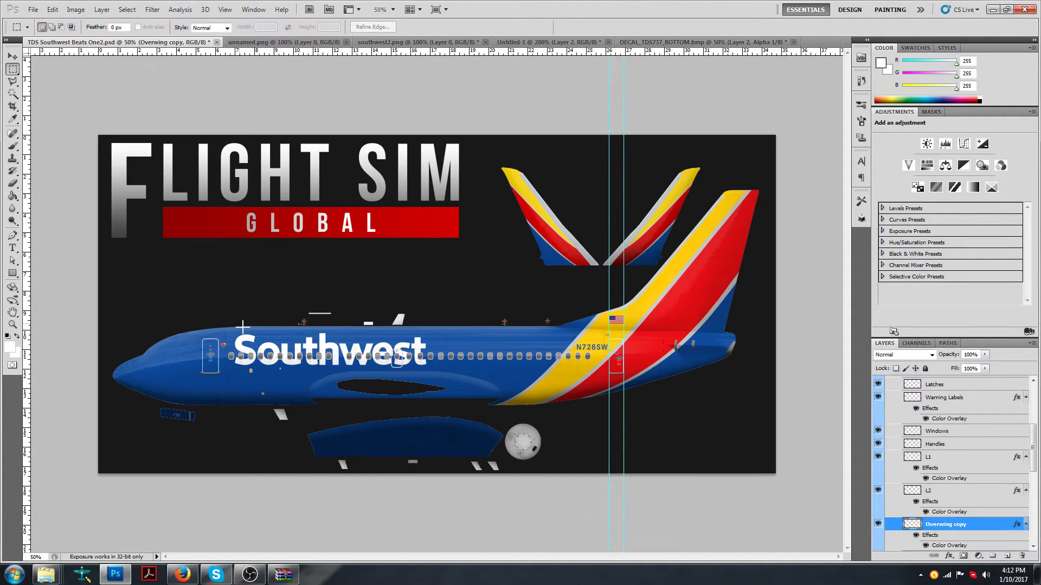
scroll(943, 394, up, 5)
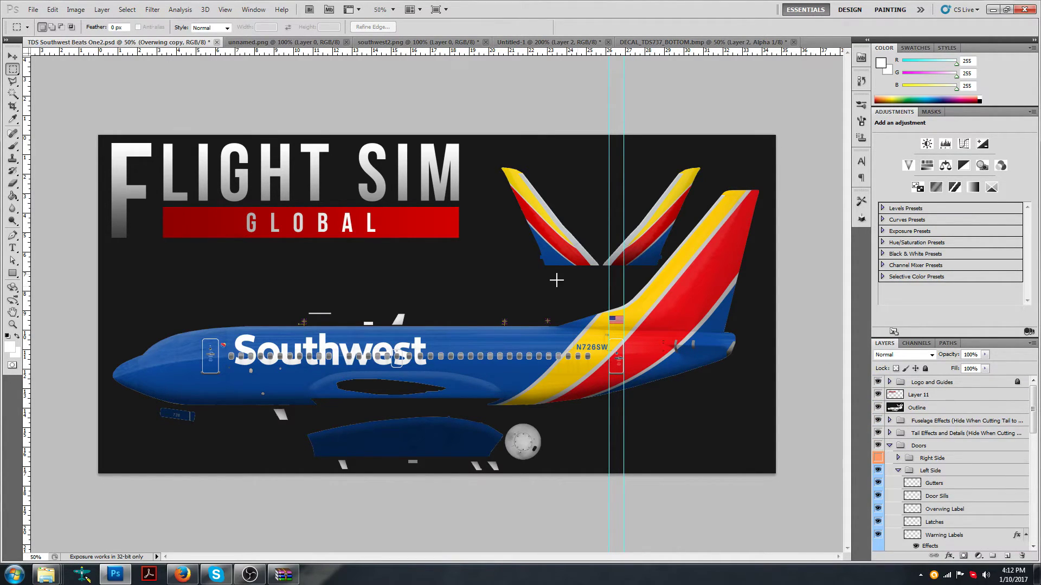
click(700, 42)
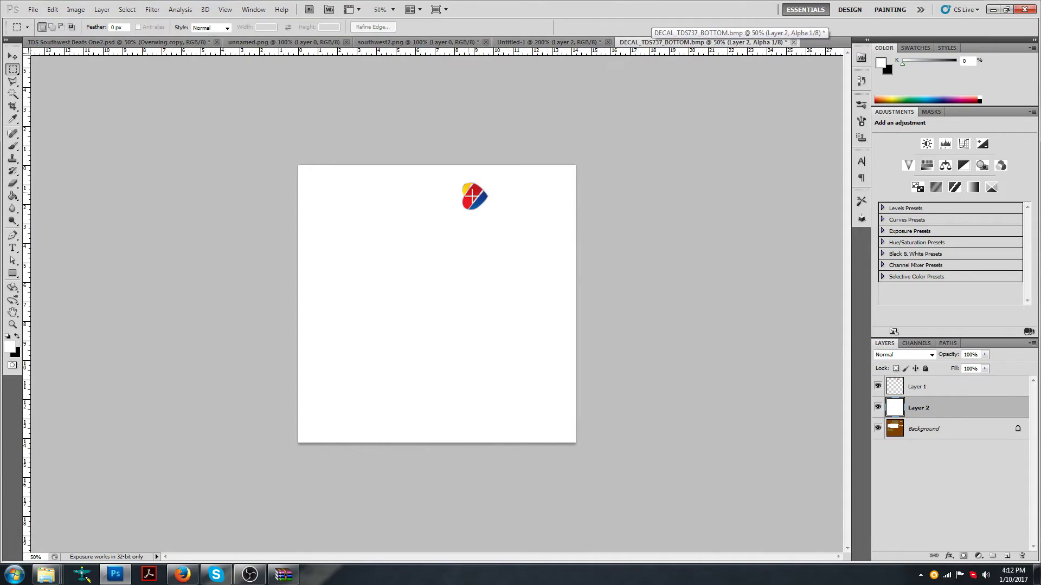
drag(493, 176, 440, 215)
click(65, 42)
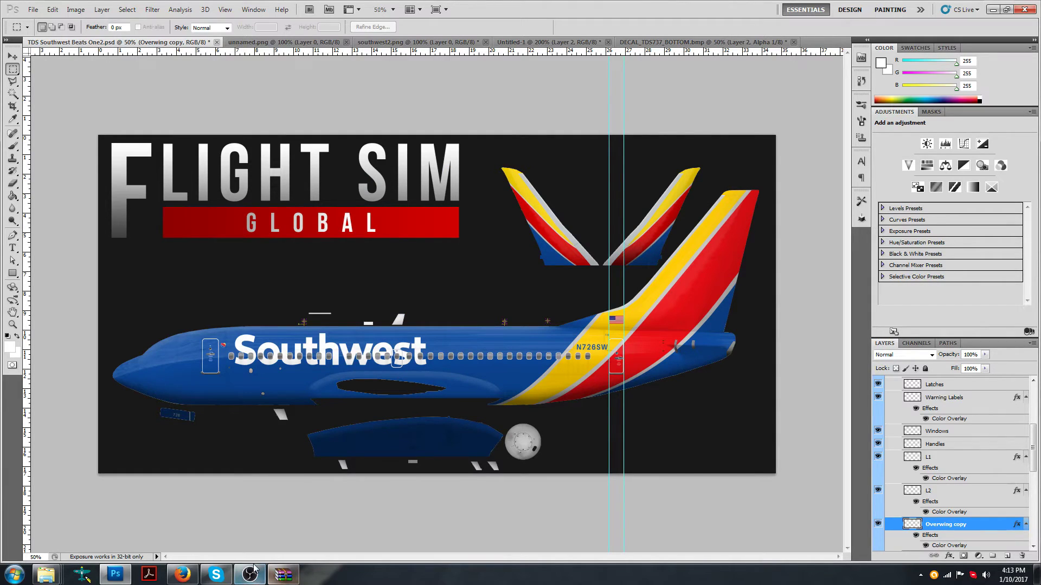
Open TDS737_SELFILLUMINATION.BMP from the paint kit archive's Base textures folder in Photoshop.
mouse_move(289, 578)
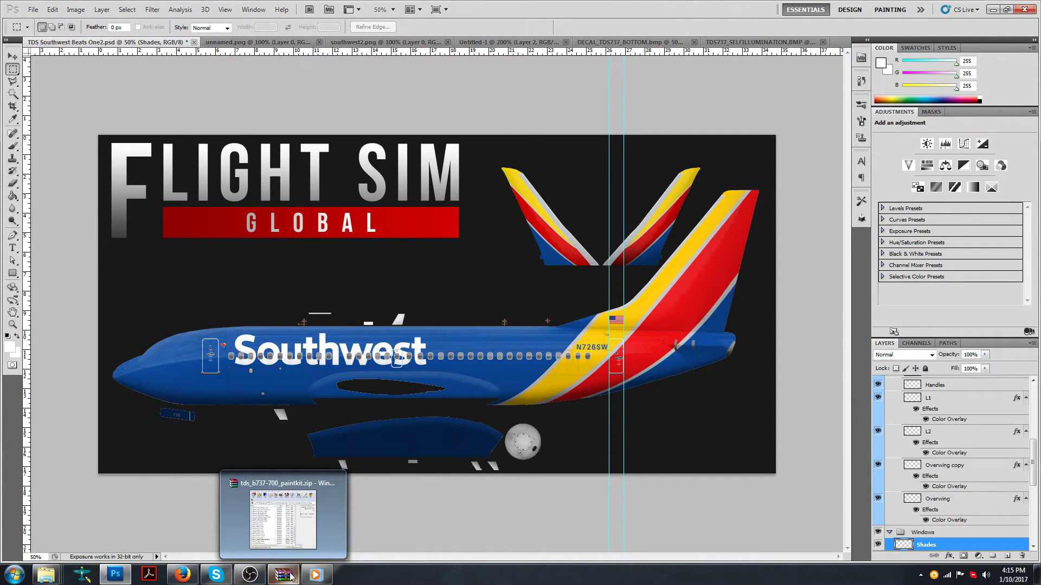
click(297, 524)
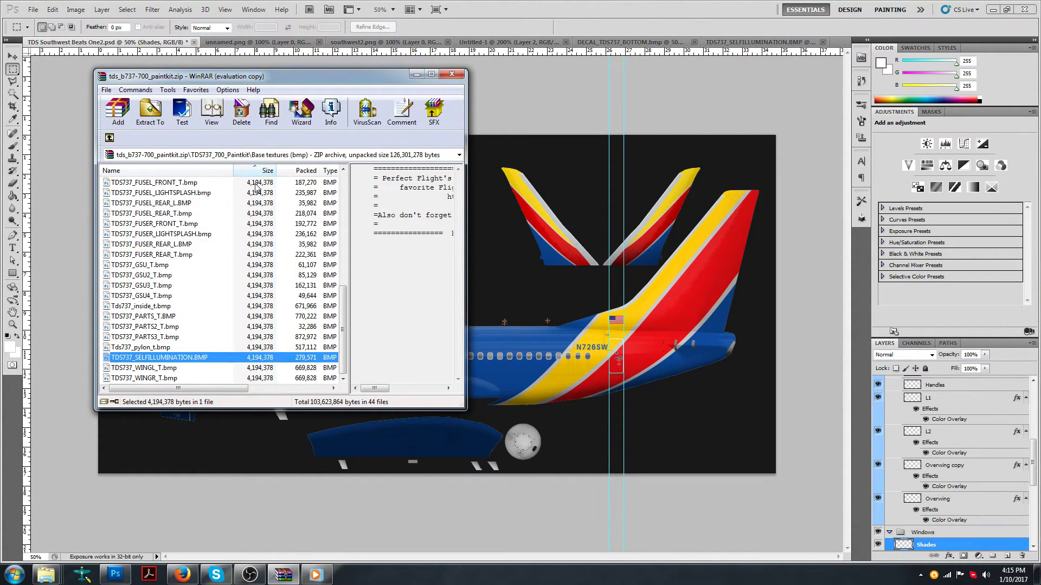
double_click(175, 359)
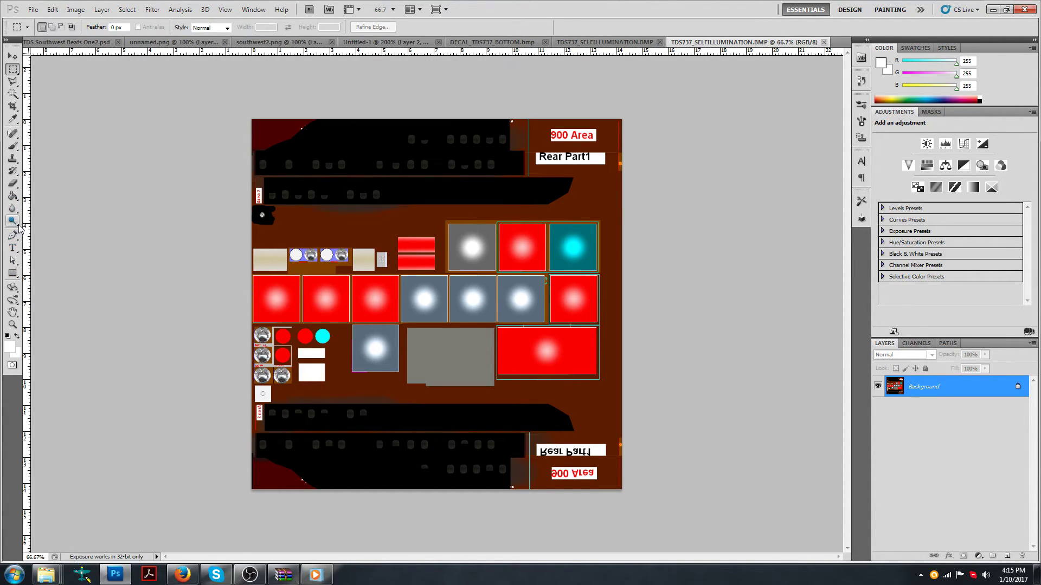
Paste the window row into the self-illumination texture as Layer 1 and move it down.
click(574, 41)
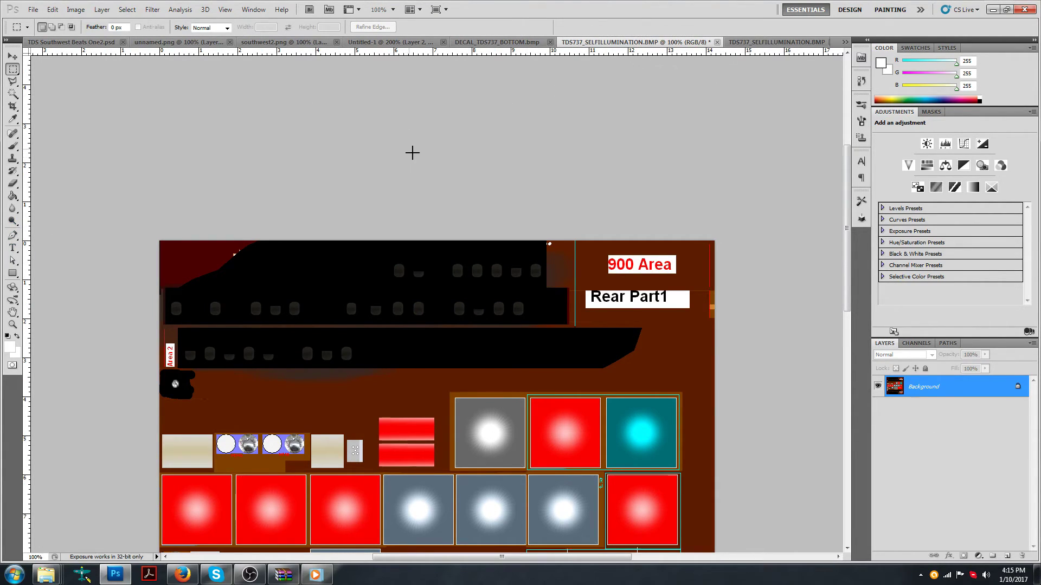
key(ctrl+v)
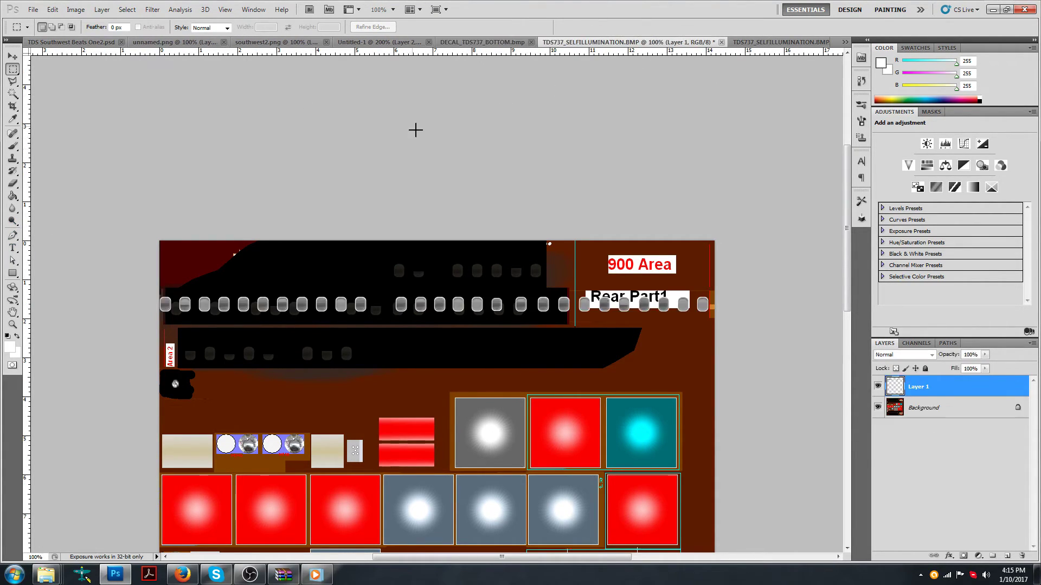
click(15, 59)
drag(282, 304, 300, 353)
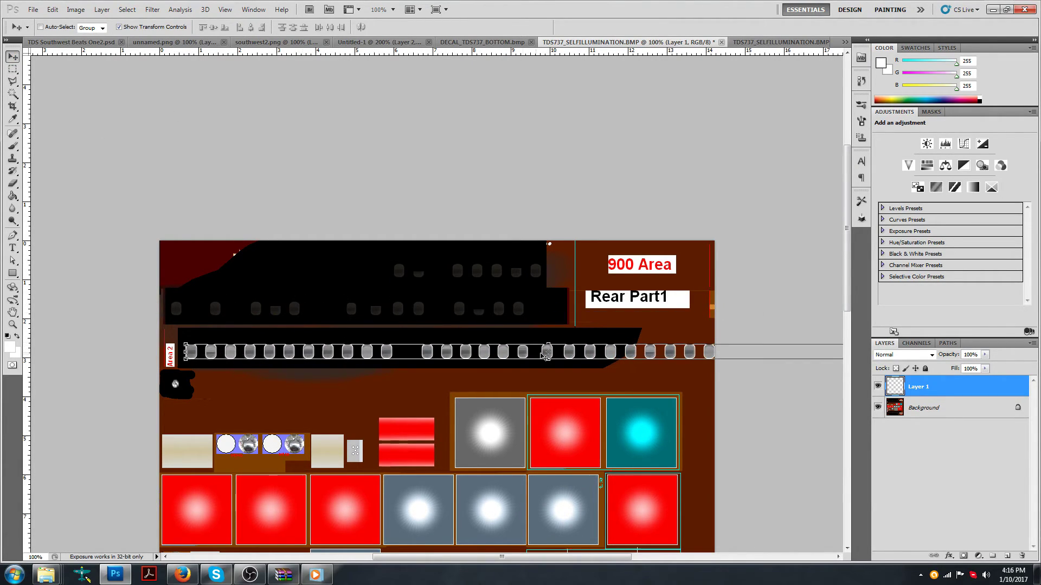
drag(547, 344, 548, 337)
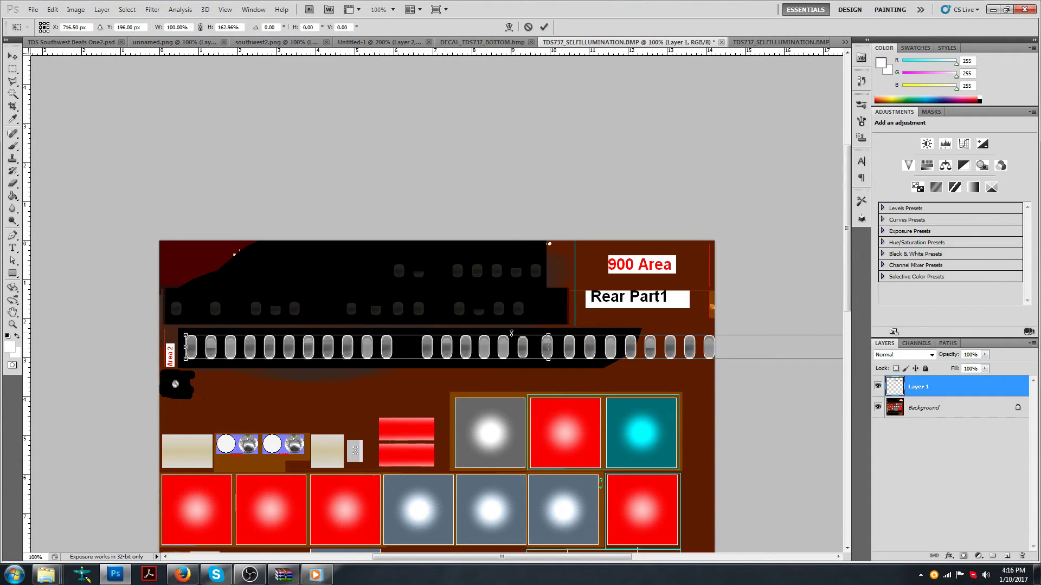
click(14, 59)
click(599, 211)
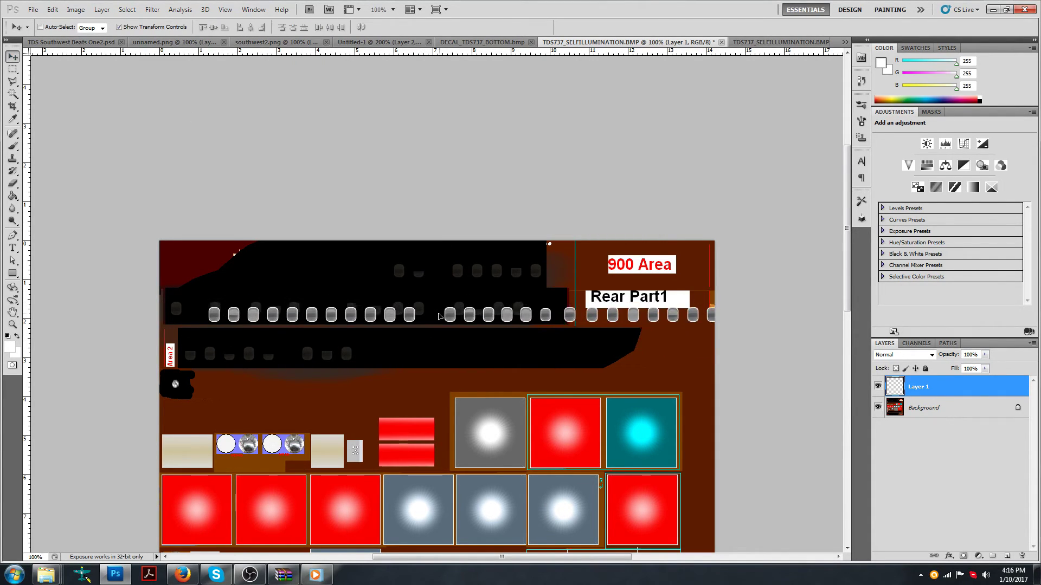
Use Free Transform to place the window row above the lit panels.
drag(439, 316, 446, 308)
key(ctrl+t)
scroll(280, 277, down, 1)
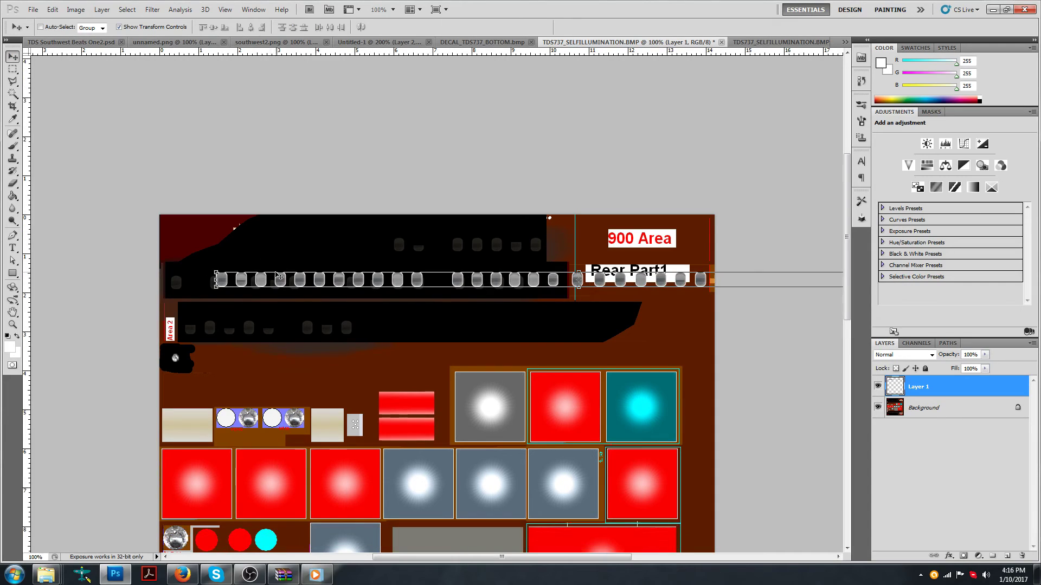
drag(280, 277, 437, 380)
key(Return)
click(12, 273)
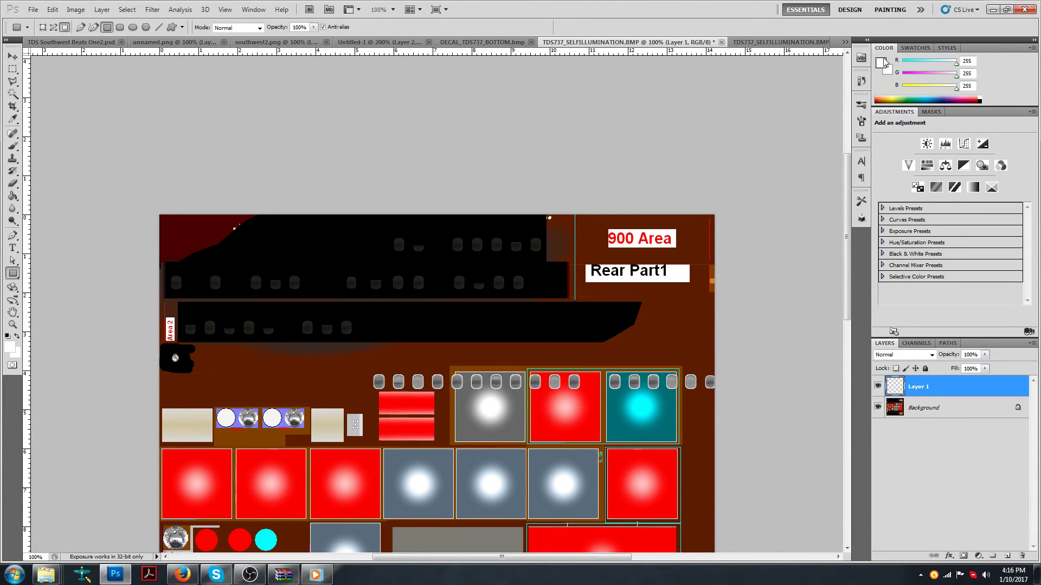
Set the foreground drawing colour to black.
click(884, 63)
click(575, 265)
click(916, 194)
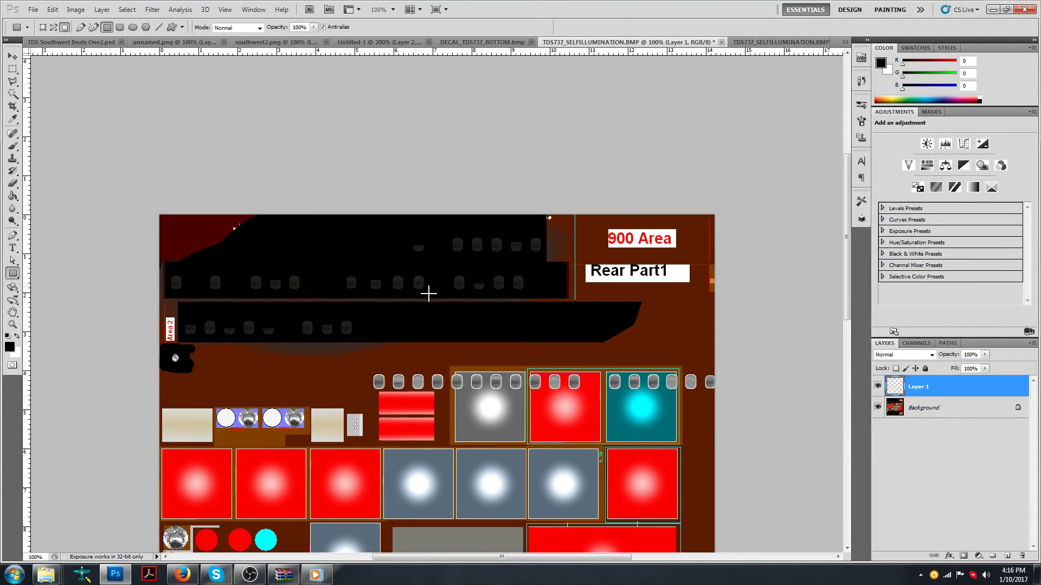
Close both TDS737_SELFILLUMINATION tabs, discarding the changes.
click(722, 41)
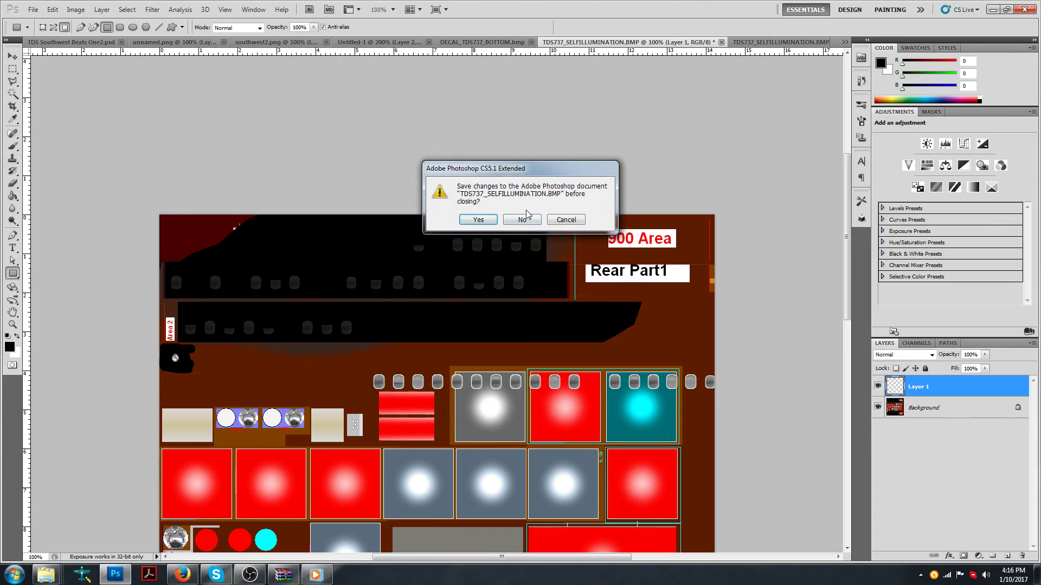
click(522, 219)
click(828, 42)
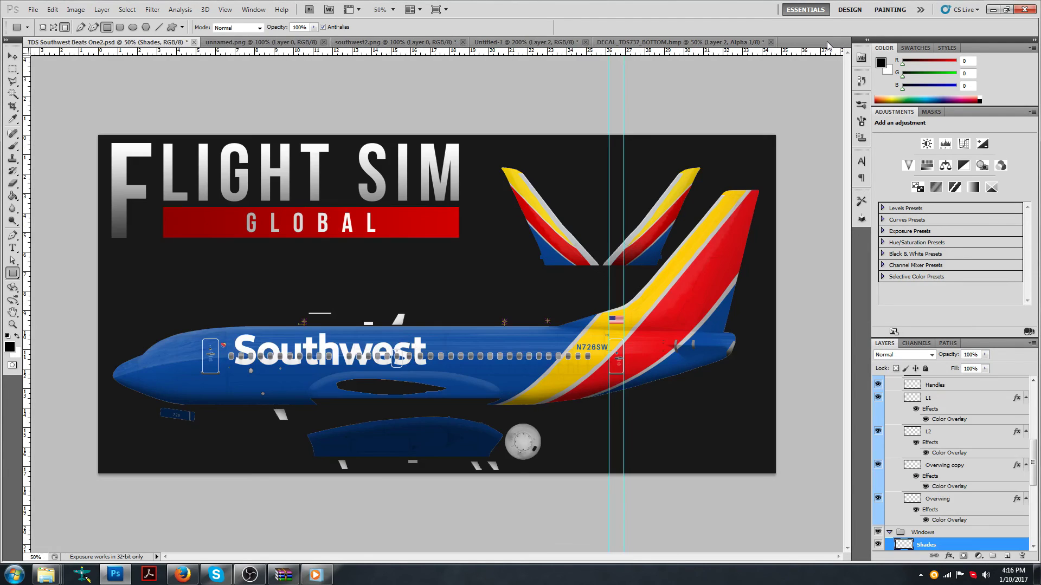